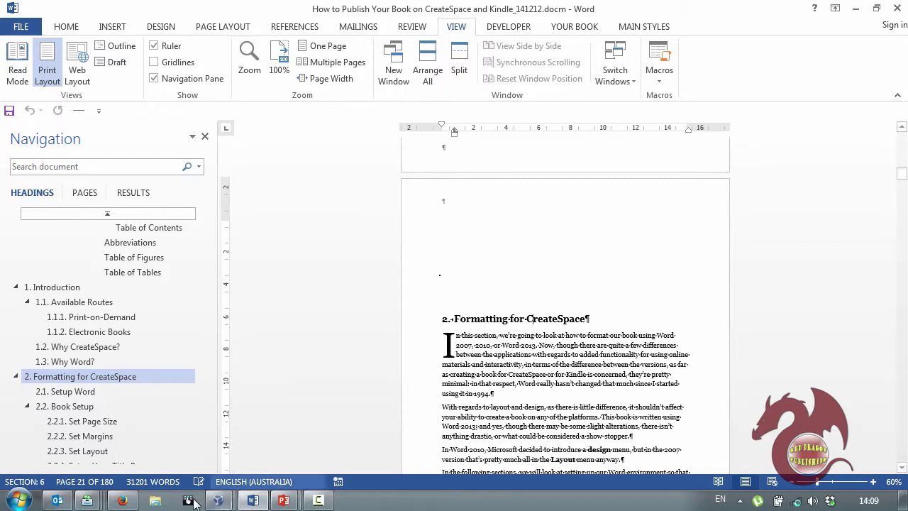
Open the PDF edition of How to Publish Your Book on CreateSpace from the Live on eJunkie folder under How to CS.
{"action": "left_click", "coordinate": [154, 502]}
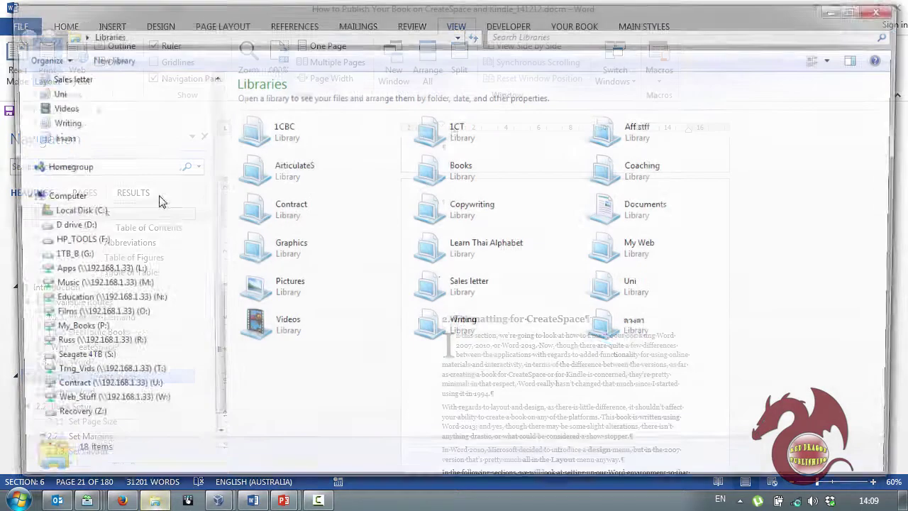
{"action": "left_click", "coordinate": [78, 323]}
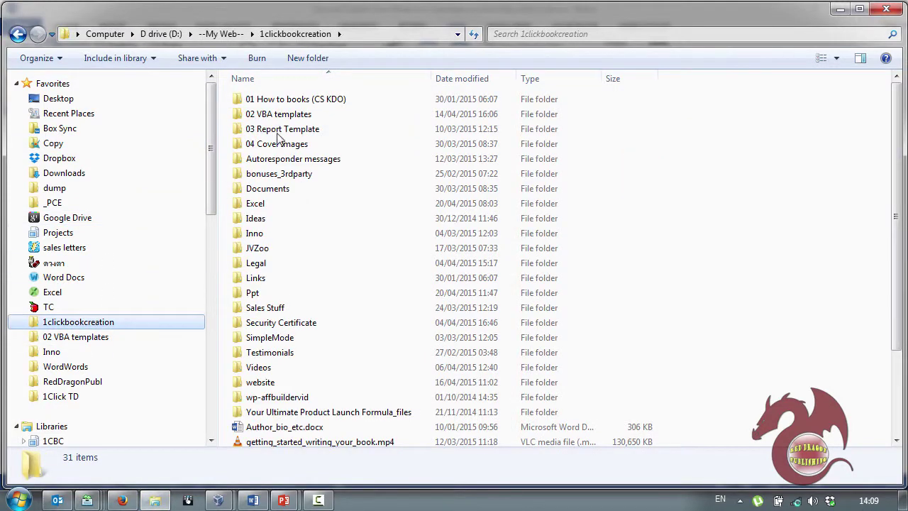
{"action": "double_click", "coordinate": [298, 97]}
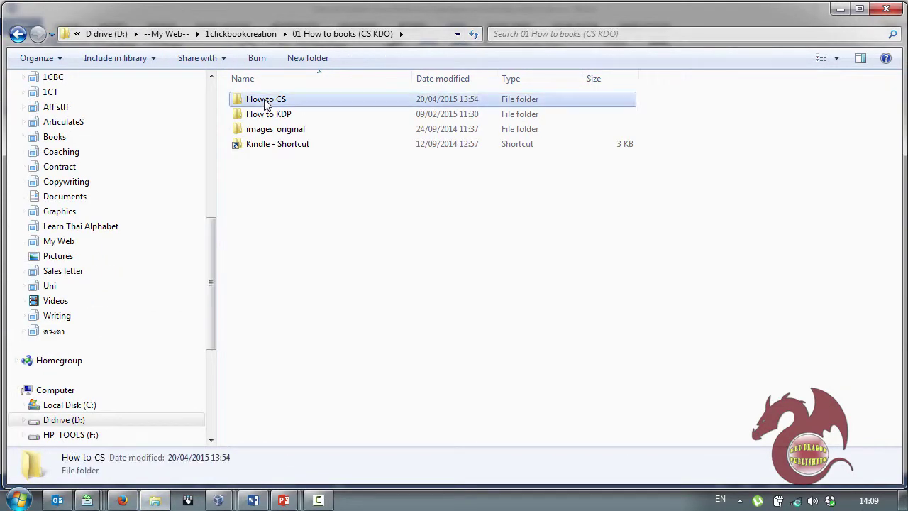
{"action": "double_click", "coordinate": [266, 101]}
{"action": "double_click", "coordinate": [269, 151]}
{"action": "left_click", "coordinate": [284, 117]}
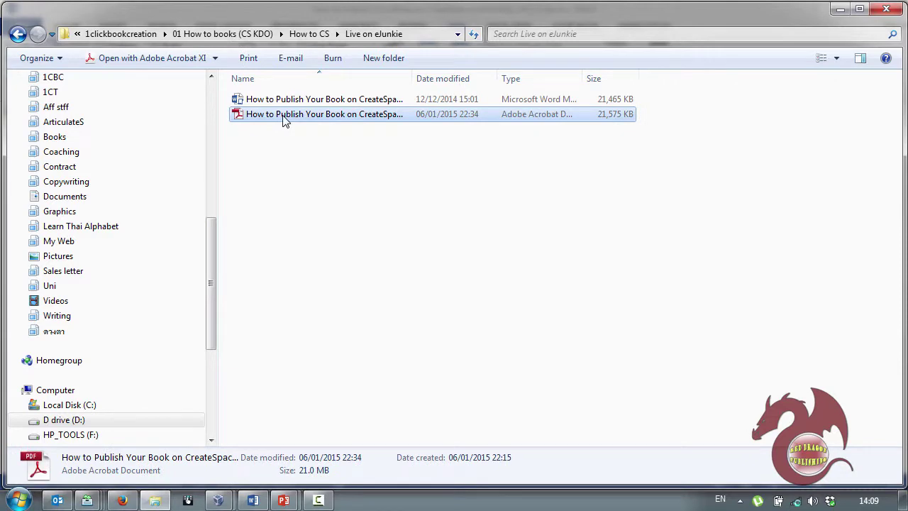
{"action": "double_click", "coordinate": [284, 120]}
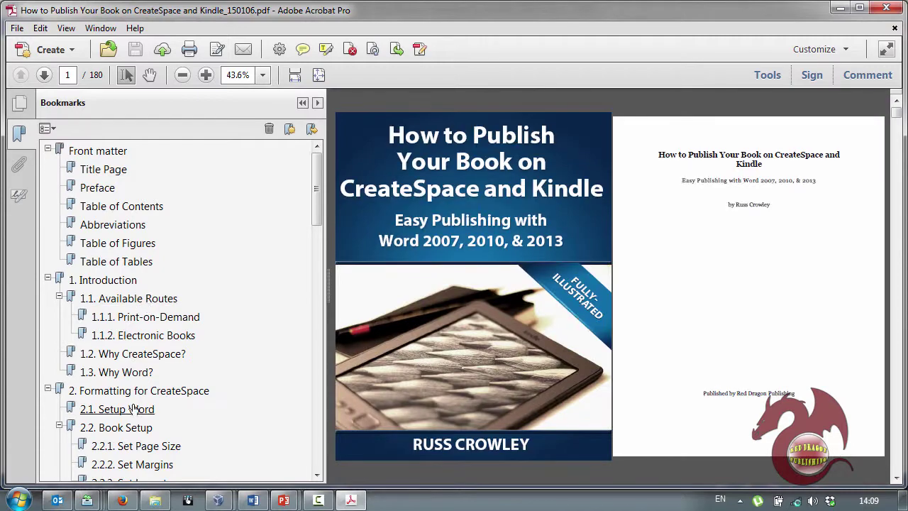
Show the chapter 2, Formatting for CreateSpace, spread in the PDF and narrow the bookmarks list to enlarge the pages.
{"action": "left_click", "coordinate": [135, 390]}
{"action": "left_click_drag", "start_coordinate": [327, 238], "coordinate": [243, 238]}
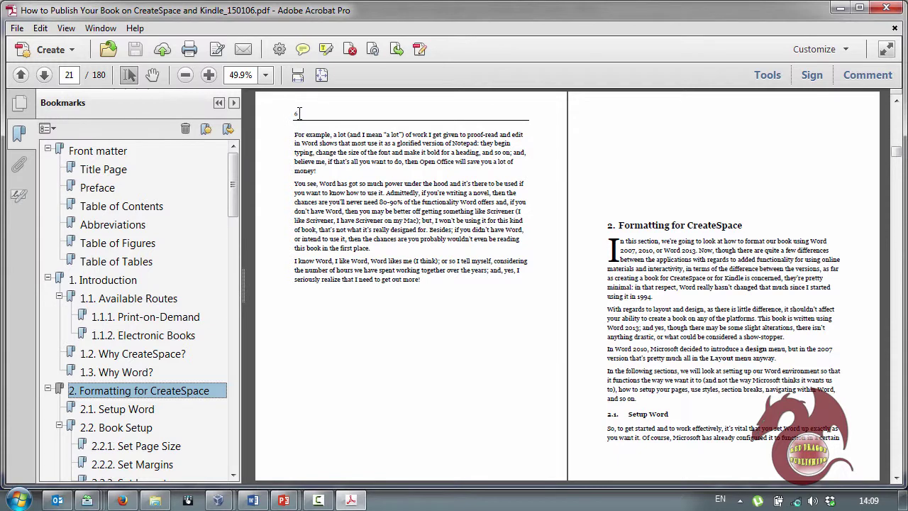
Switch to the Word document and place the cursor before the odd-page section break that ends section 1.3.
{"action": "key", "text": "alt+Tab"}
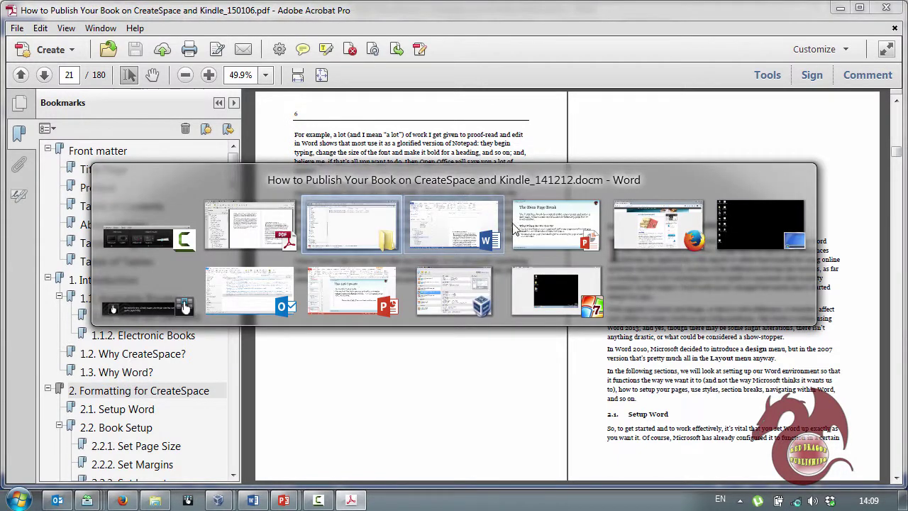
{"action": "scroll", "coordinate": [560, 263], "scroll_direction": "up", "scroll_amount": 10}
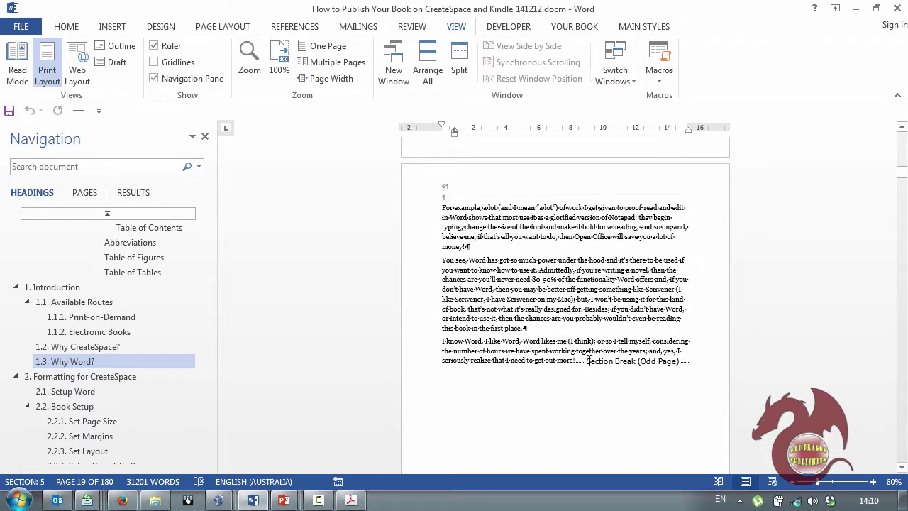
{"action": "left_click", "coordinate": [577, 361]}
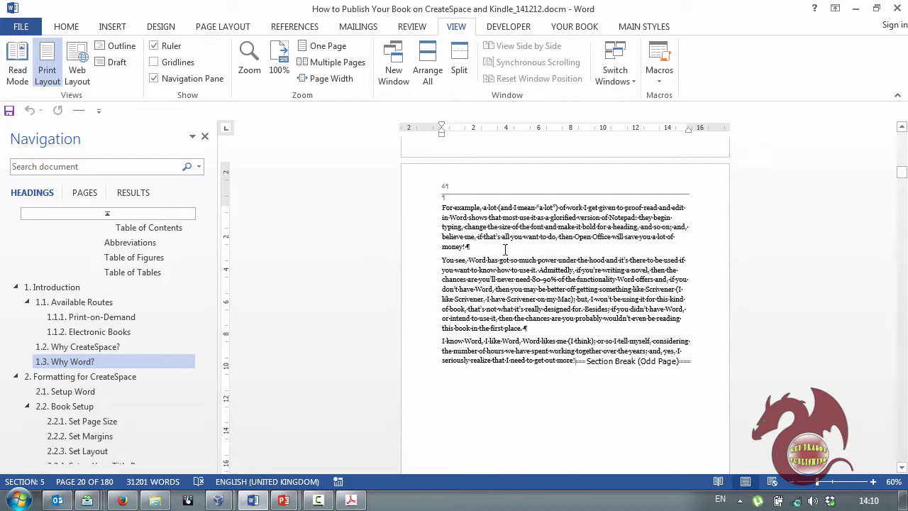
{"action": "key", "text": "alt+i"}
{"action": "key", "text": "b"}
{"action": "key", "text": "Return"}
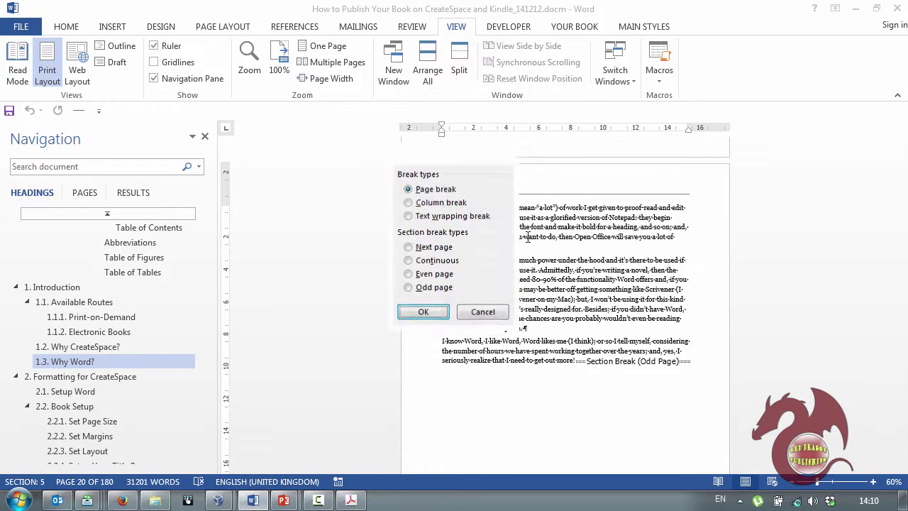
{"action": "key", "text": "ctrl+z"}
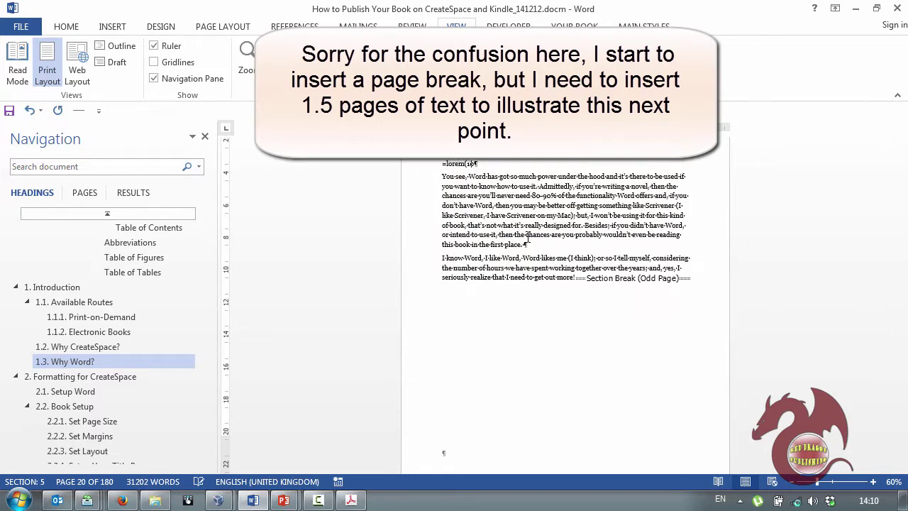
Generate placeholder text with =lorem(10,10) after the paragraph ending in "money!" in section 1.3.
{"action": "type", "text": ",10)"}
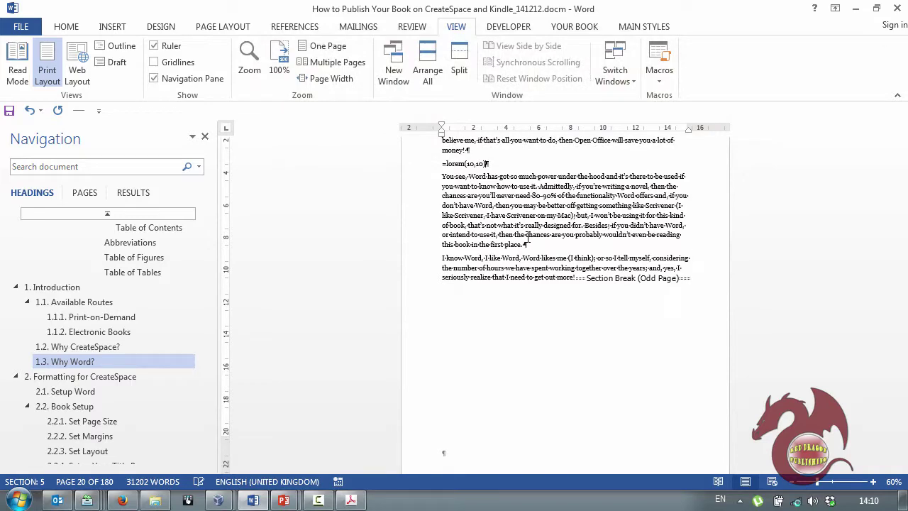
{"action": "key", "text": "Return"}
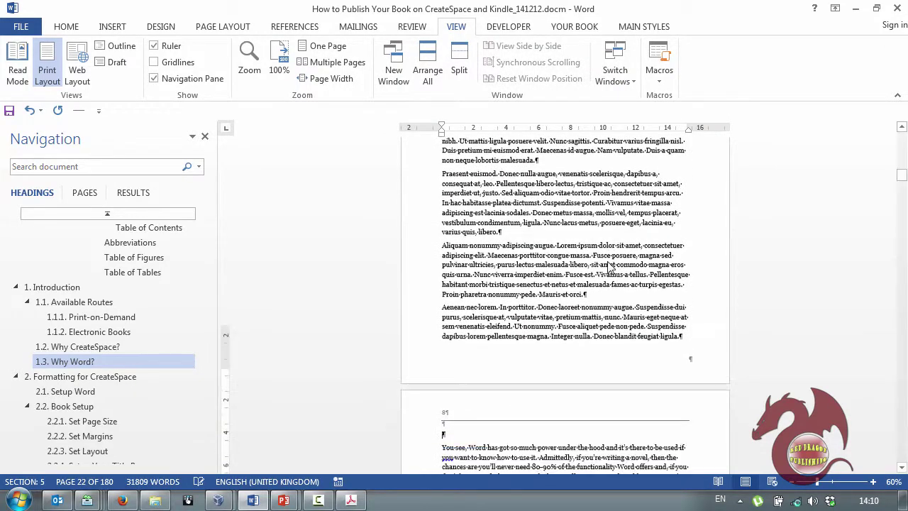
Delete the text from the last placeholder paragraph, "Aenean nec lorem", up to the odd-page section break.
{"action": "scroll", "coordinate": [608, 278], "scroll_direction": "down", "scroll_amount": 6}
{"action": "scroll", "coordinate": [599, 291], "scroll_direction": "up", "scroll_amount": 3}
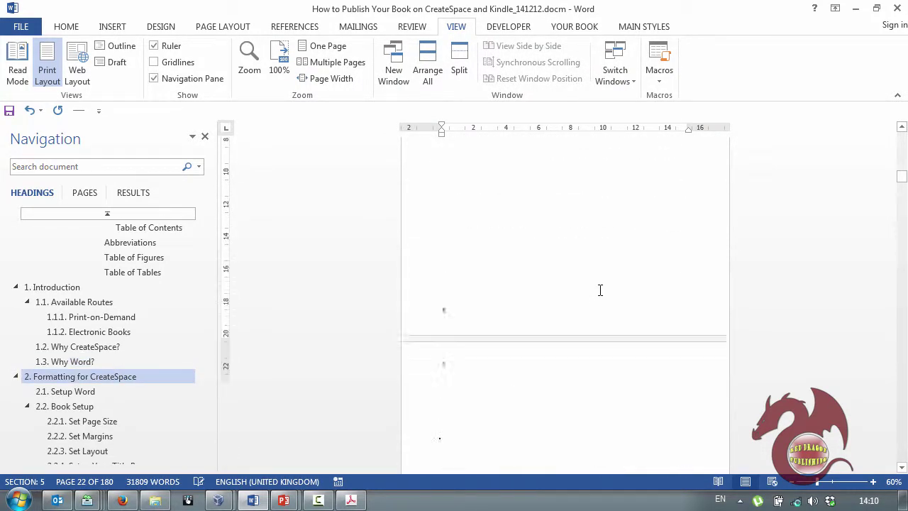
{"action": "scroll", "coordinate": [600, 291], "scroll_direction": "up", "scroll_amount": 5}
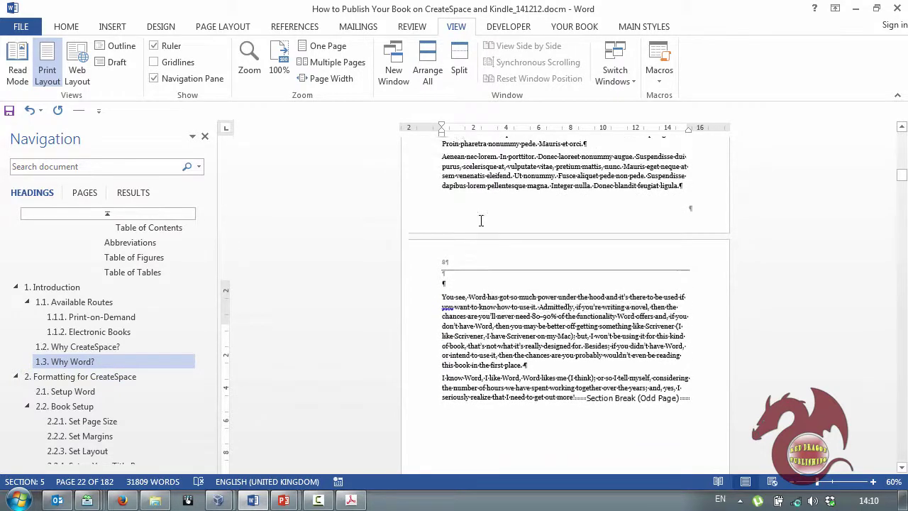
{"action": "left_click_drag", "start_coordinate": [443, 199], "coordinate": [574, 443]}
{"action": "key", "text": "Delete"}
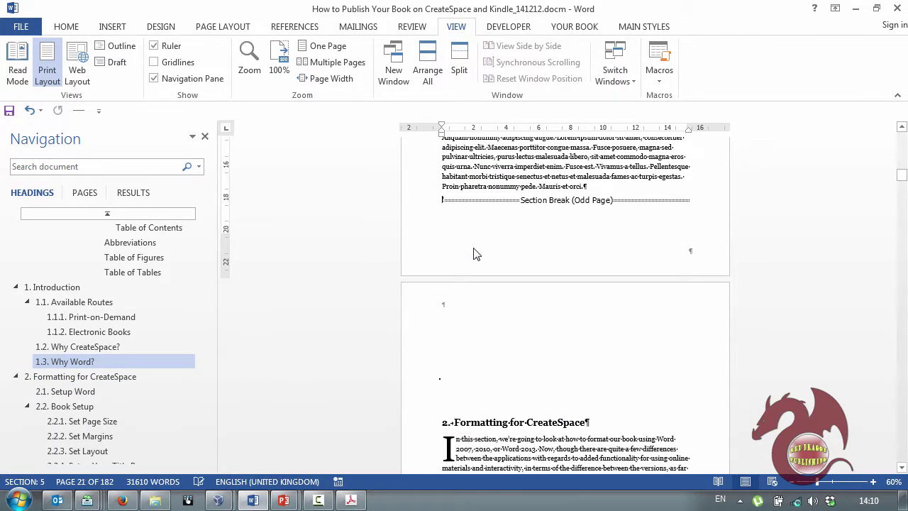
Compare the header and page number on the Introduction's last page with the opening page of chapter 2.
{"action": "scroll", "coordinate": [706, 190], "scroll_direction": "up", "scroll_amount": 10}
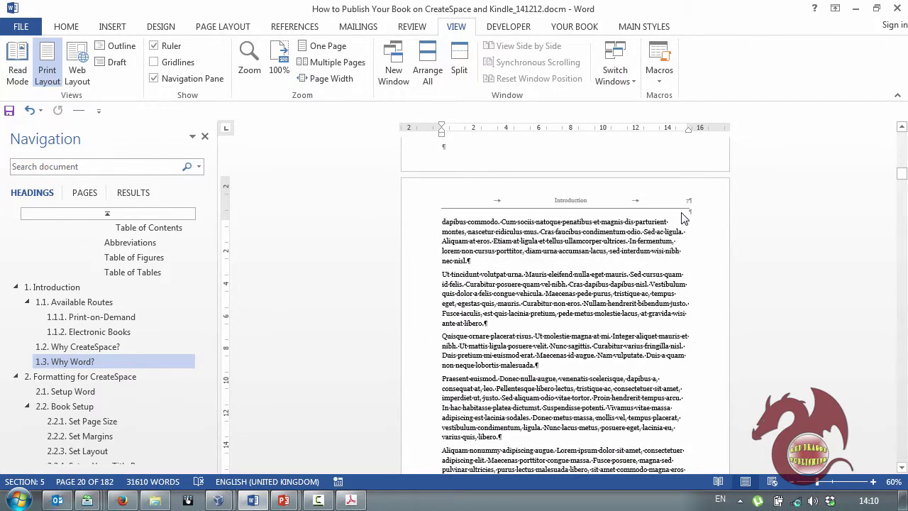
{"action": "scroll", "coordinate": [623, 284], "scroll_direction": "down", "scroll_amount": 8}
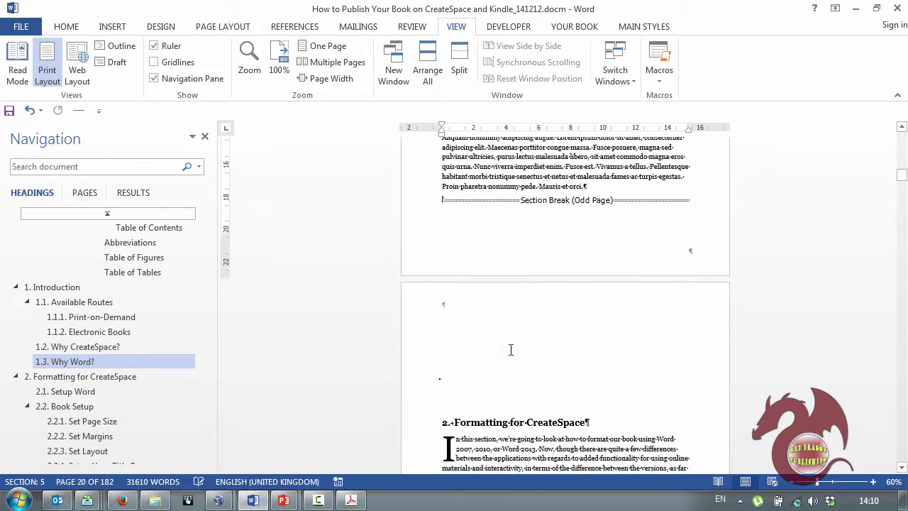
{"action": "scroll", "coordinate": [478, 411], "scroll_direction": "down", "scroll_amount": 2}
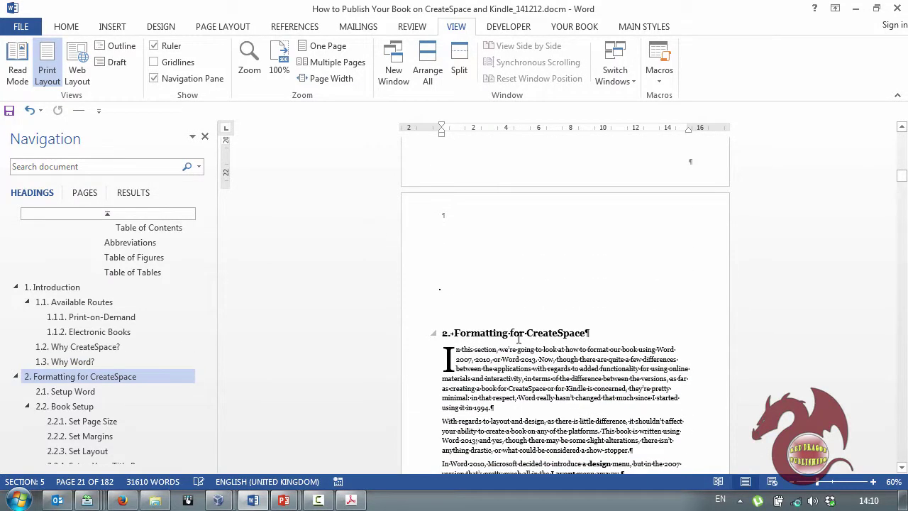
{"action": "scroll", "coordinate": [529, 342], "scroll_direction": "up", "scroll_amount": 12}
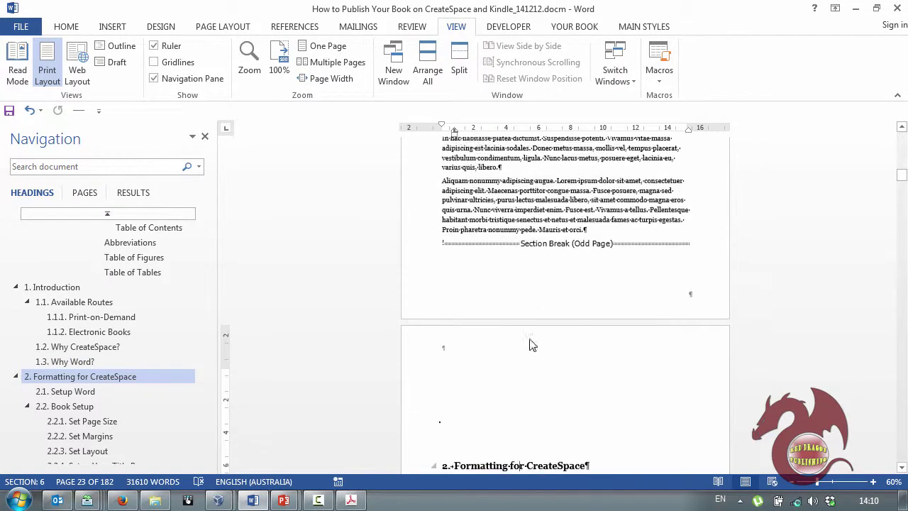
{"action": "scroll", "coordinate": [669, 217], "scroll_direction": "up", "scroll_amount": 1}
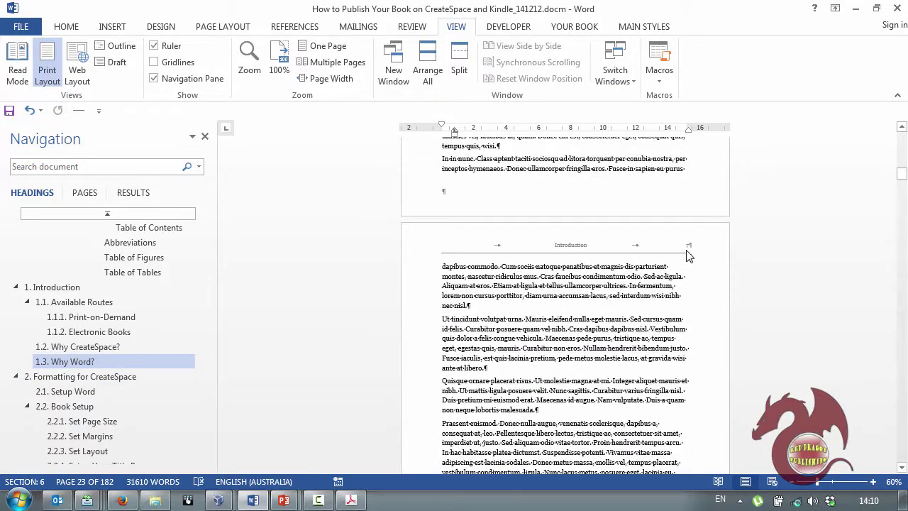
{"action": "scroll", "coordinate": [625, 321], "scroll_direction": "down", "scroll_amount": 12}
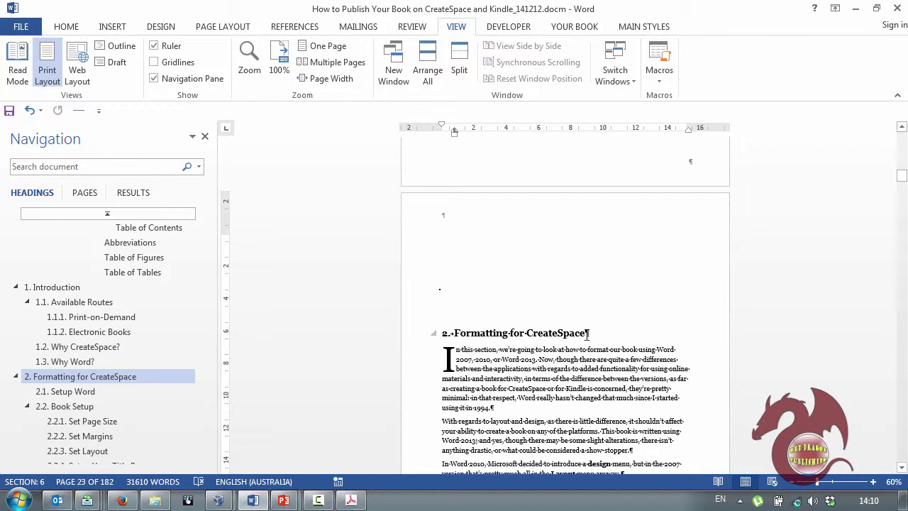
{"action": "scroll", "coordinate": [586, 284], "scroll_direction": "up", "scroll_amount": 2}
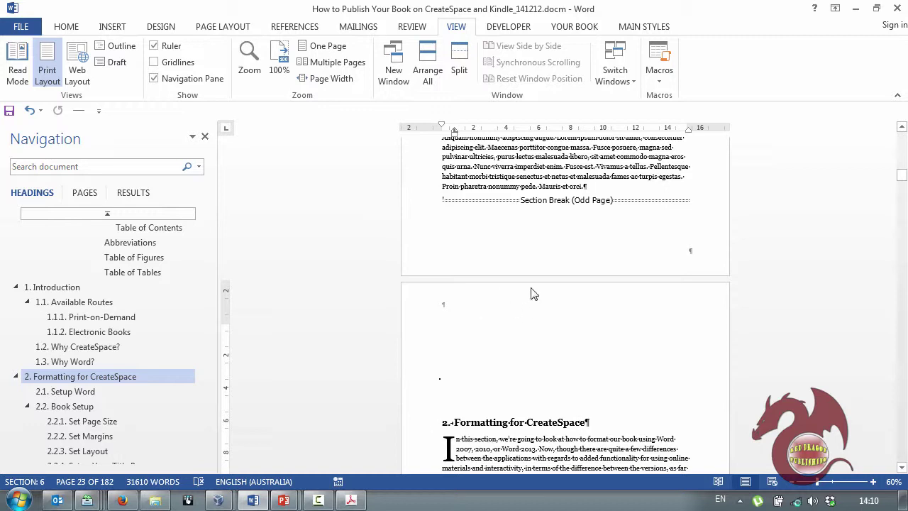
Insert a page break between the last placeholder paragraph and the odd-page section break.
{"action": "left_click", "coordinate": [592, 189]}
{"action": "key", "text": "alt+i"}
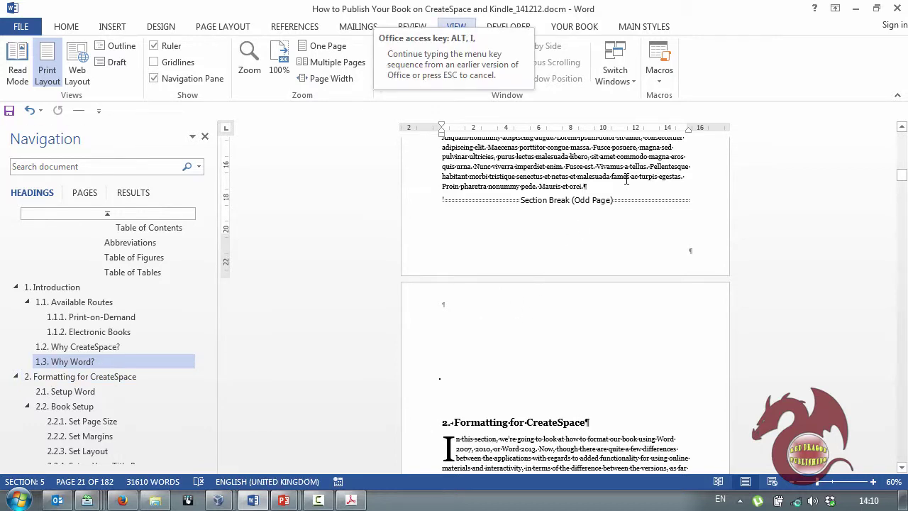
{"action": "key", "text": "b"}
{"action": "key", "text": "Return"}
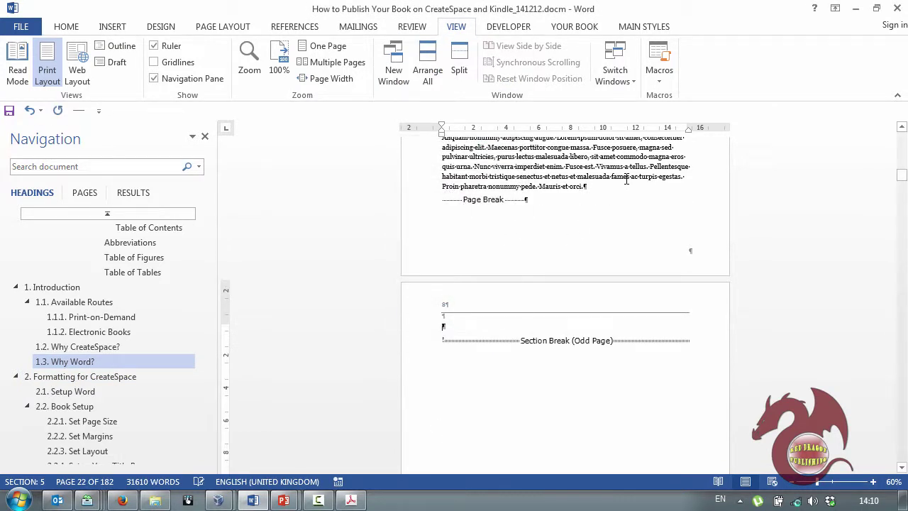
Examine the page holding the odd-page section break, its header page number, and the chapter 2 page after it.
{"action": "scroll", "coordinate": [626, 179], "scroll_direction": "down", "scroll_amount": 10}
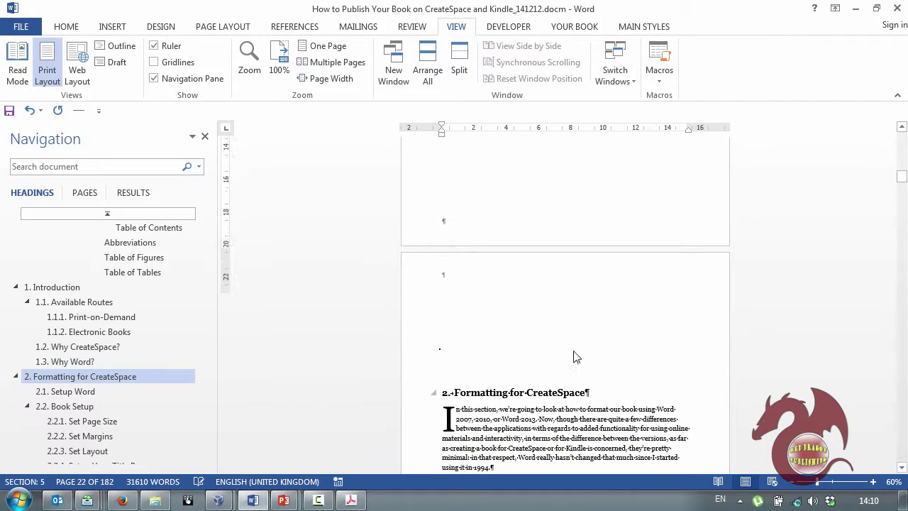
{"action": "scroll", "coordinate": [496, 196], "scroll_direction": "up", "scroll_amount": 5}
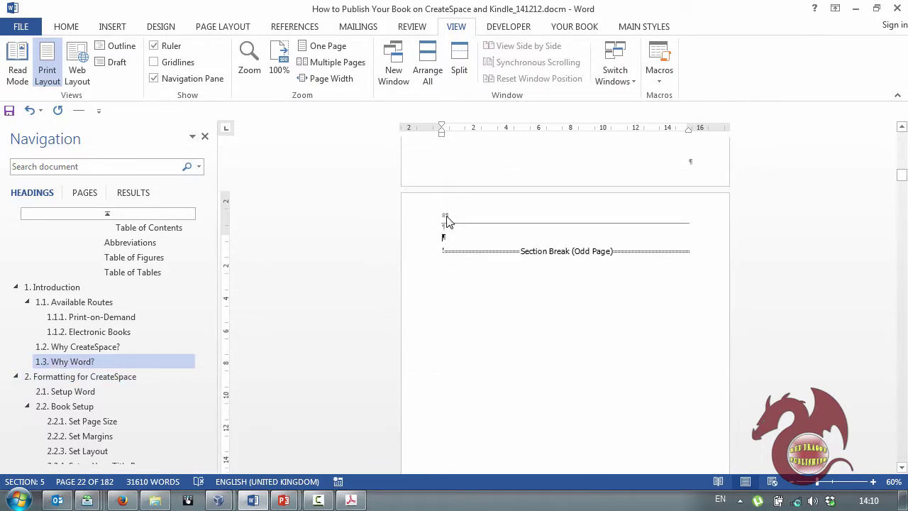
{"action": "scroll", "coordinate": [468, 286], "scroll_direction": "down", "scroll_amount": 5}
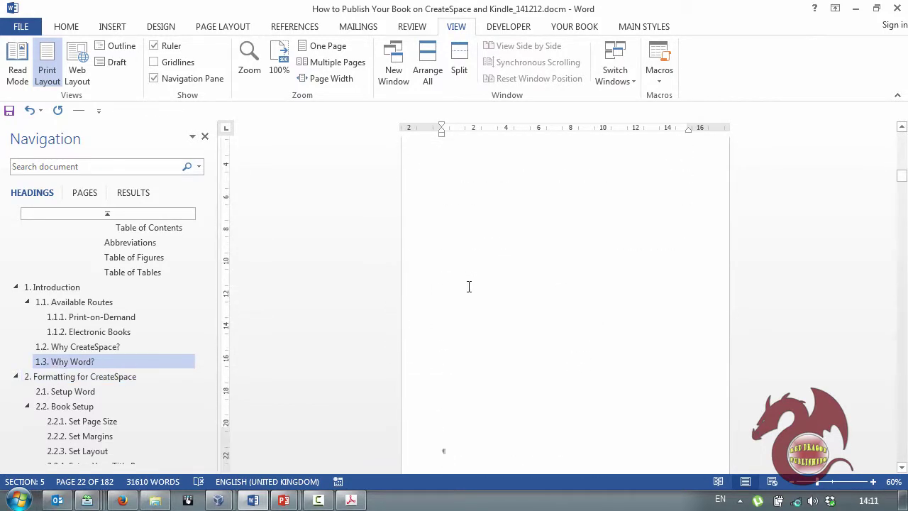
{"action": "left_click", "coordinate": [554, 394]}
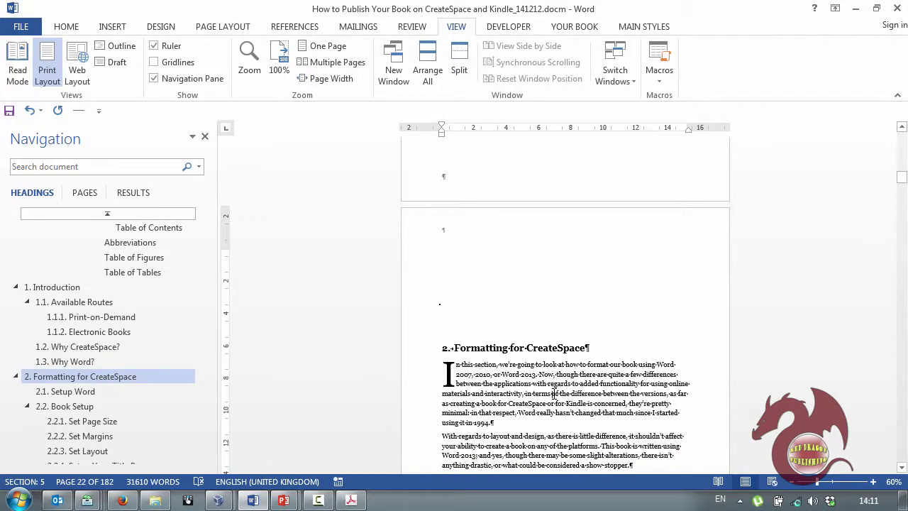
{"action": "scroll", "coordinate": [543, 378], "scroll_direction": "up", "scroll_amount": 5}
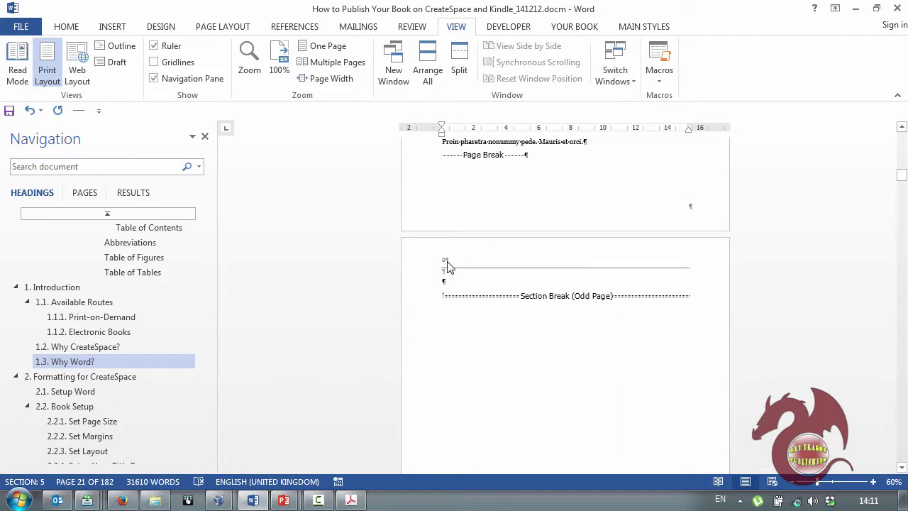
{"action": "scroll", "coordinate": [488, 274], "scroll_direction": "down", "scroll_amount": 5}
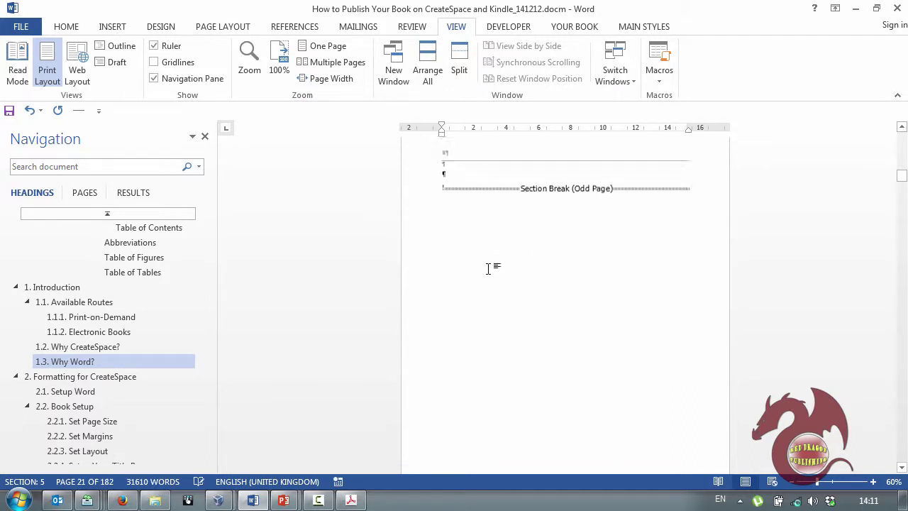
{"action": "scroll", "coordinate": [484, 270], "scroll_direction": "up", "scroll_amount": 4}
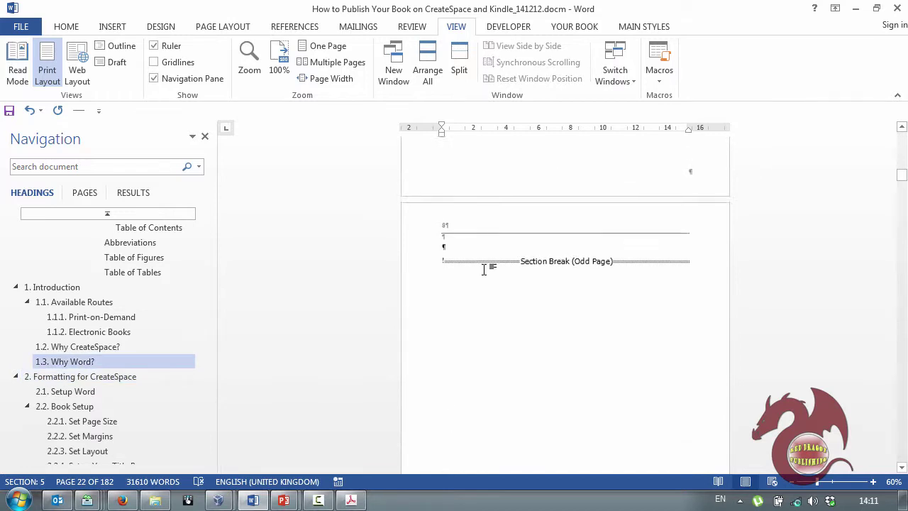
Delete the page number and its line from Section 5's even-page header, and check the Introduction's earlier even pages.
{"action": "double_click", "coordinate": [469, 259]}
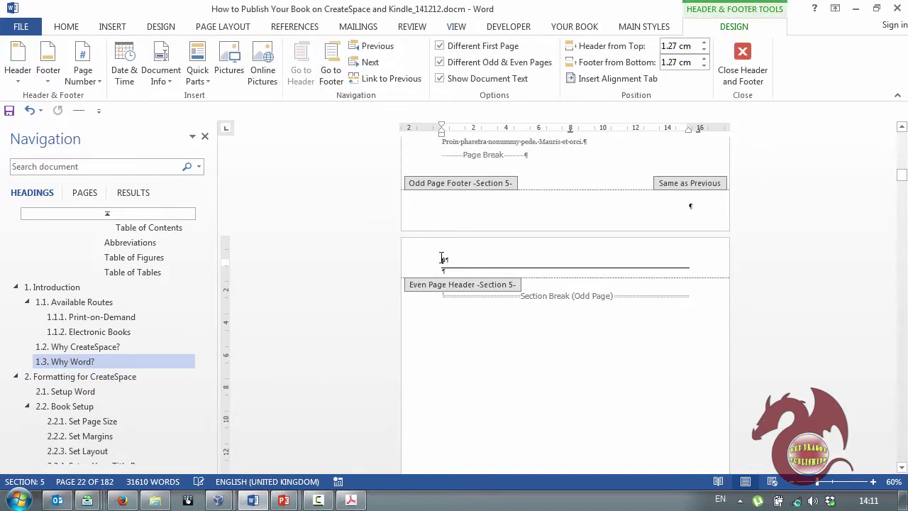
{"action": "scroll", "coordinate": [441, 259], "scroll_direction": "up", "scroll_amount": 1}
{"action": "double_click", "coordinate": [486, 326]}
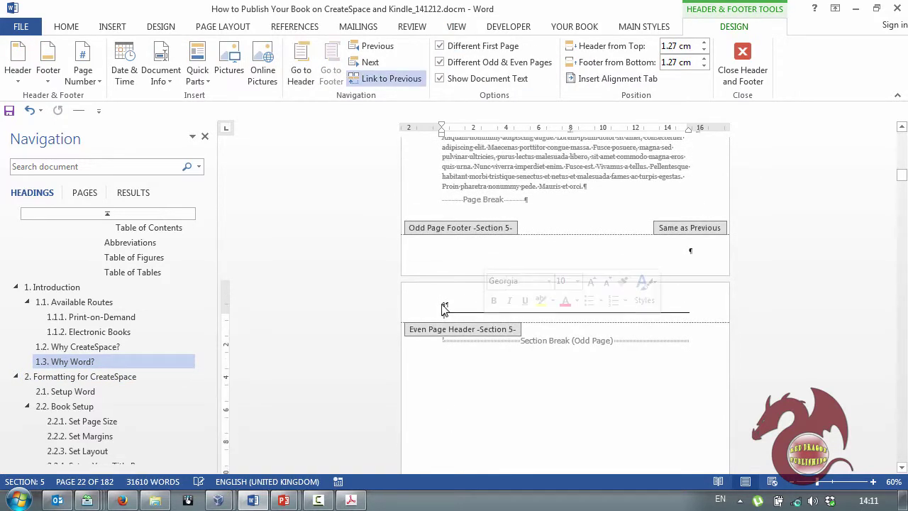
{"action": "left_click", "coordinate": [441, 304]}
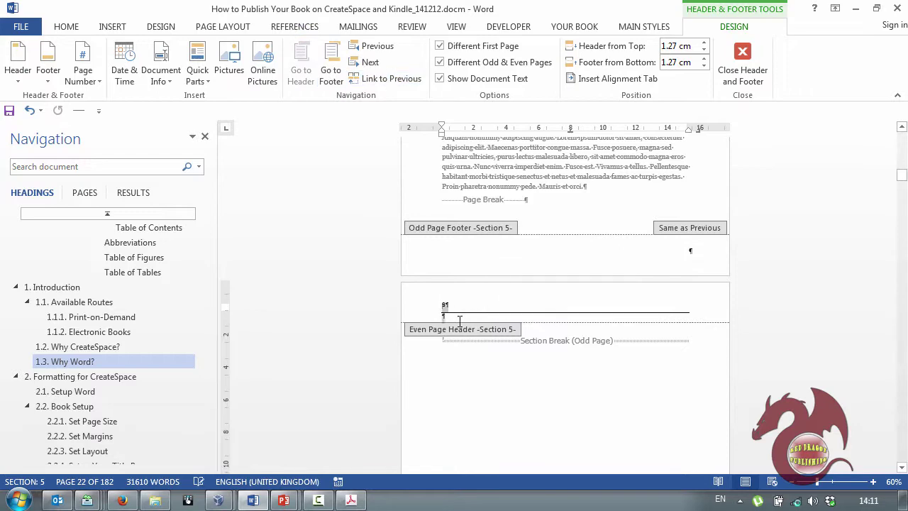
{"action": "key", "text": "Delete"}
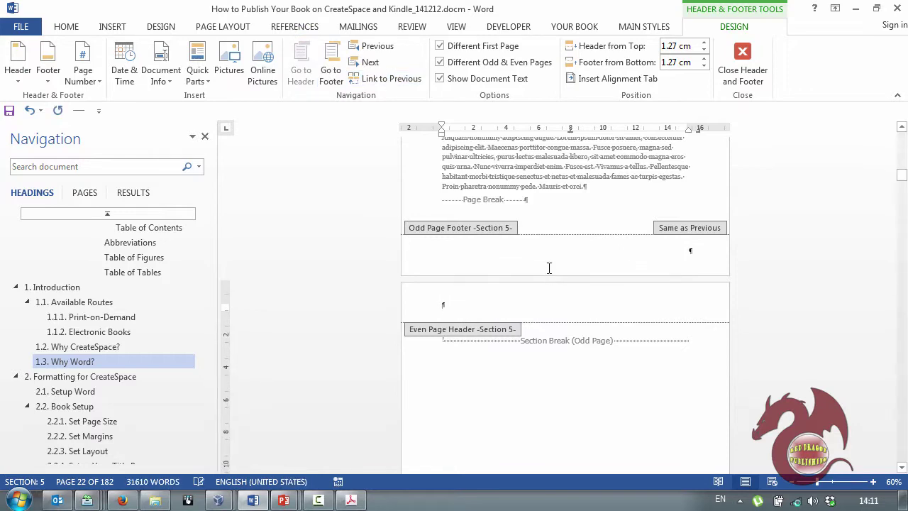
{"action": "scroll", "coordinate": [596, 272], "scroll_direction": "up", "scroll_amount": 15}
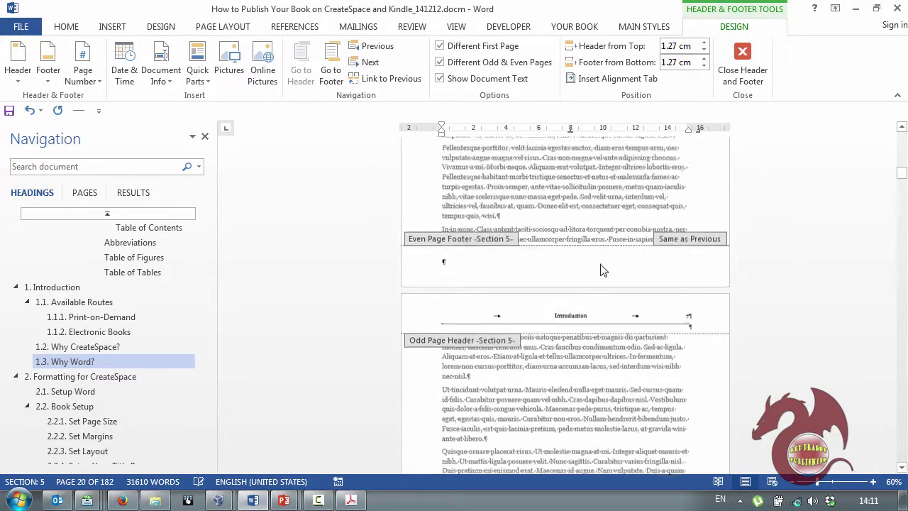
{"action": "scroll", "coordinate": [594, 258], "scroll_direction": "up", "scroll_amount": 5}
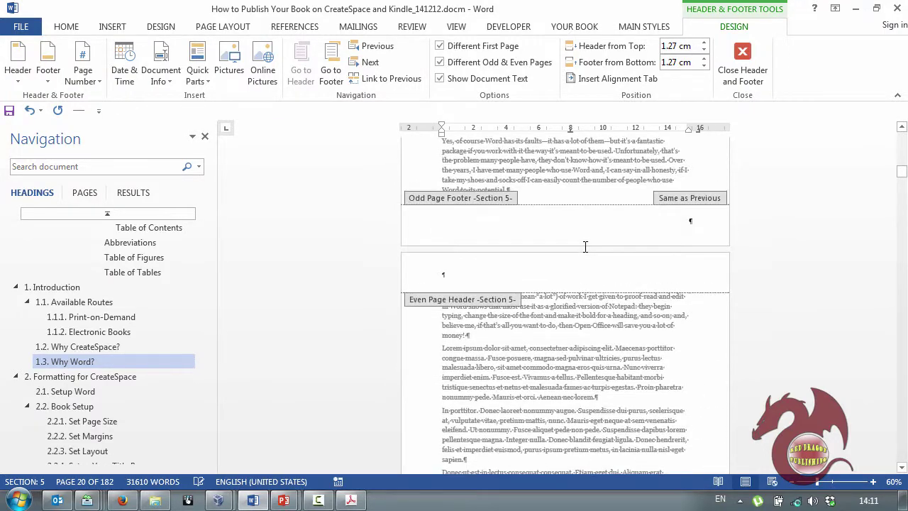
{"action": "scroll", "coordinate": [581, 247], "scroll_direction": "up", "scroll_amount": 6}
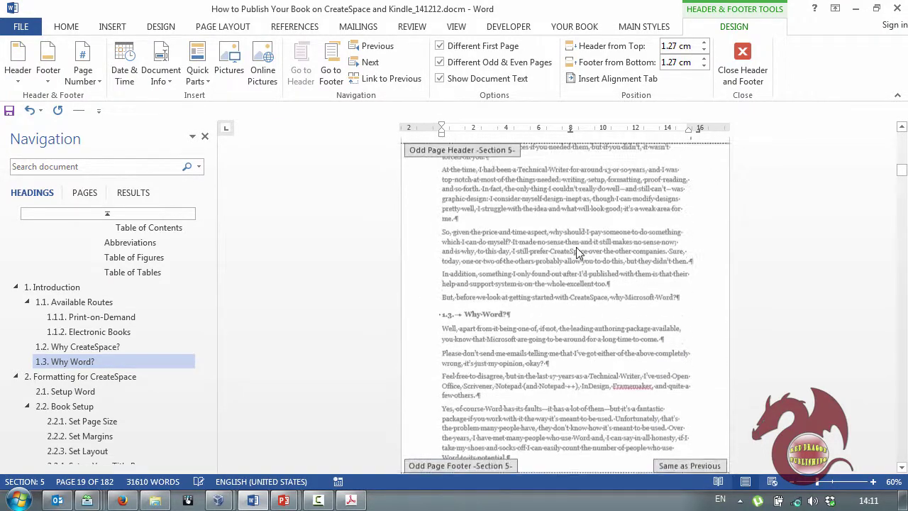
{"action": "scroll", "coordinate": [578, 252], "scroll_direction": "up", "scroll_amount": 6}
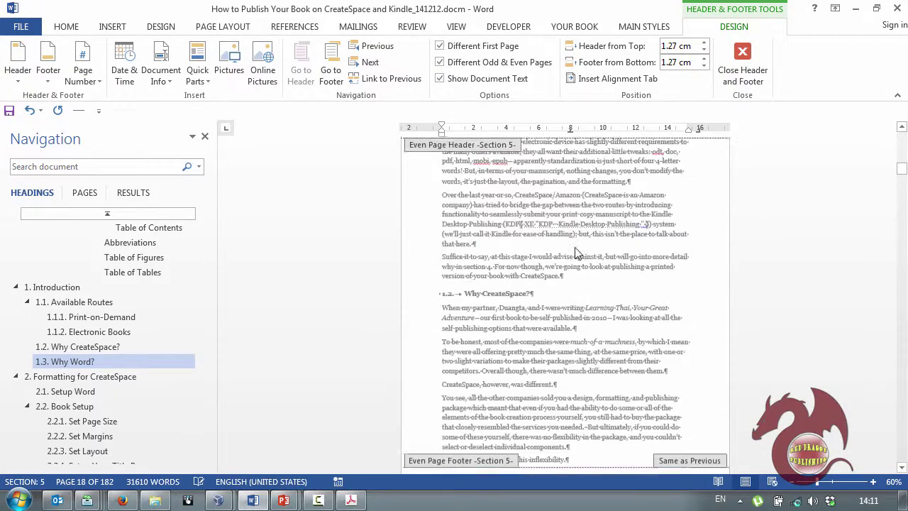
Undo the header deletion and the page break inserted before the odd-page section break.
{"action": "key", "text": "ctrl+z"}
{"action": "scroll", "coordinate": [573, 254], "scroll_direction": "down", "scroll_amount": 12}
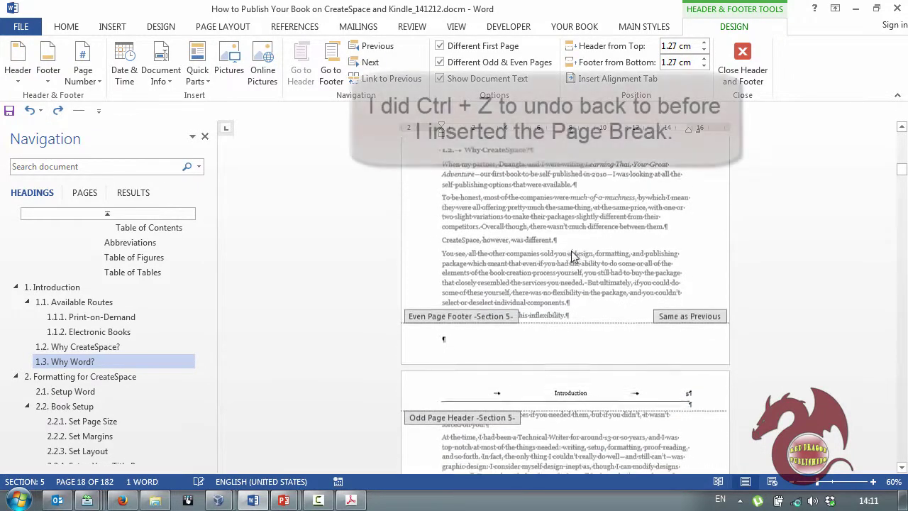
{"action": "scroll", "coordinate": [523, 246], "scroll_direction": "down", "scroll_amount": 10}
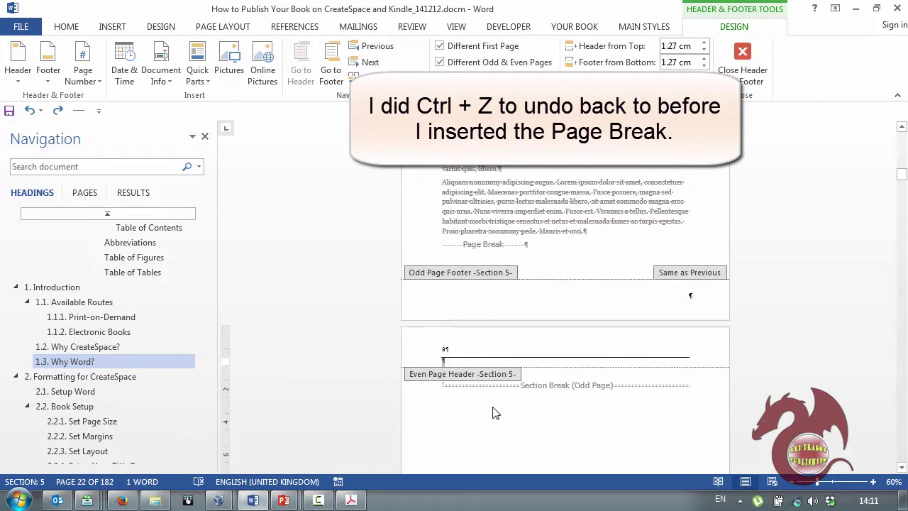
{"action": "double_click", "coordinate": [495, 413]}
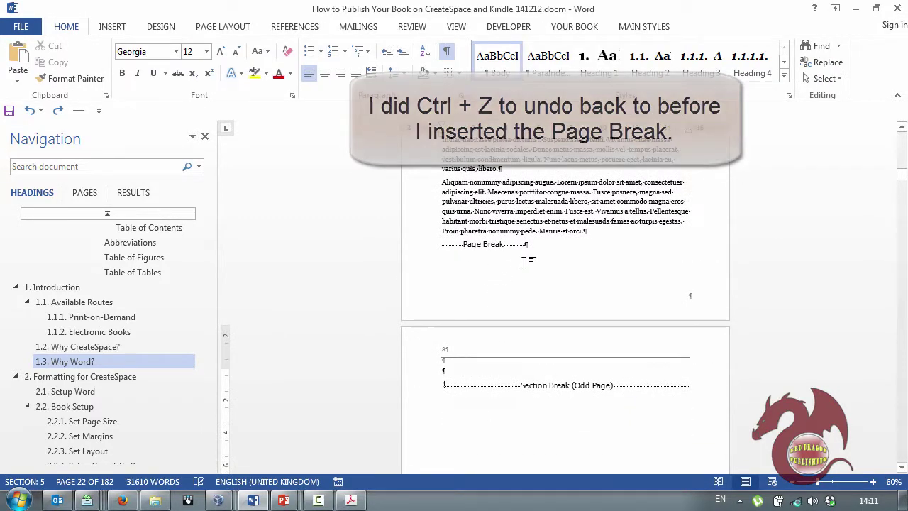
{"action": "key", "text": "ctrl+z"}
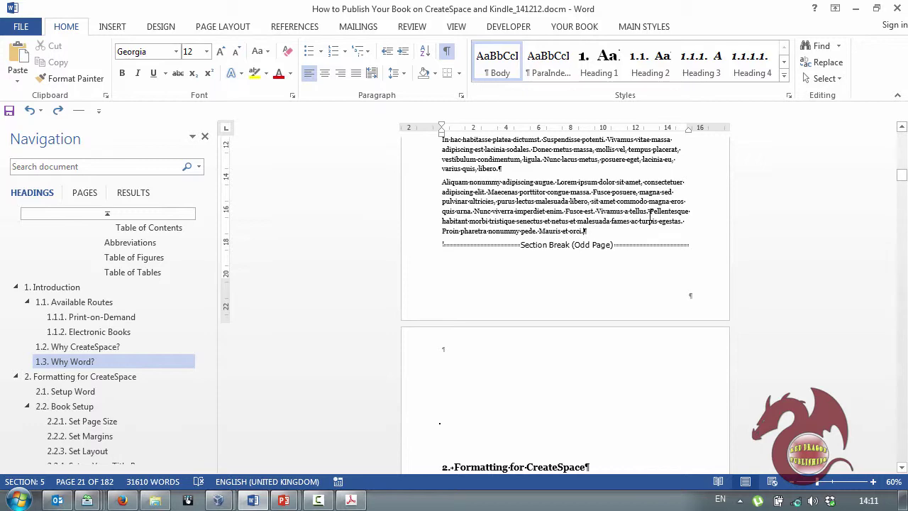
Insert an even-page section break on a new line after the last placeholder paragraph, before the odd-page section break.
{"action": "key", "text": "Return"}
{"action": "key", "text": "alt"}
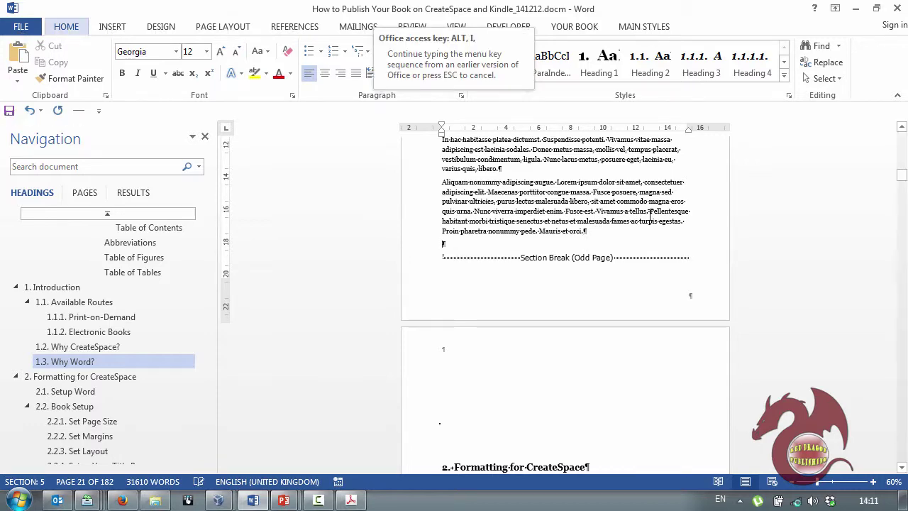
{"action": "key", "text": "i"}
{"action": "key", "text": "b"}
{"action": "key", "text": "Down"}
{"action": "key", "text": "Down"}
{"action": "key", "text": "Down"}
{"action": "key", "text": "Down"}
{"action": "key", "text": "Down"}
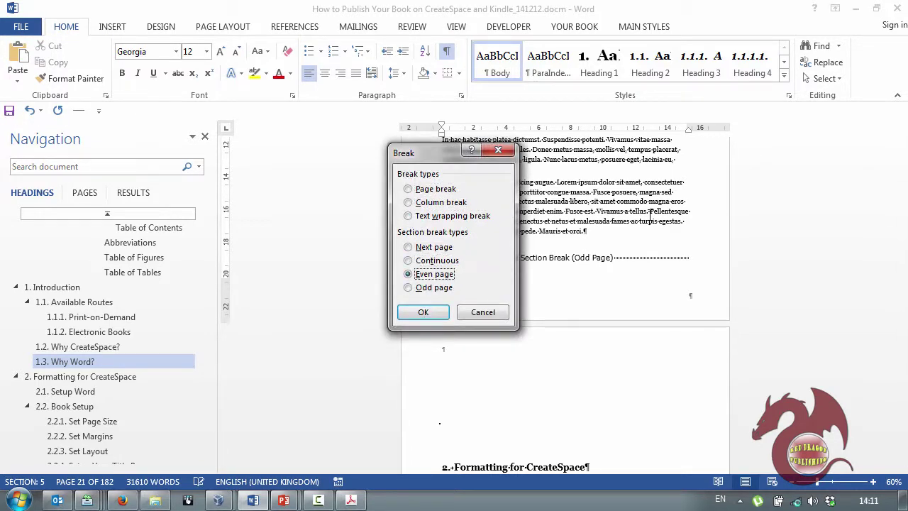
{"action": "key", "text": "Return"}
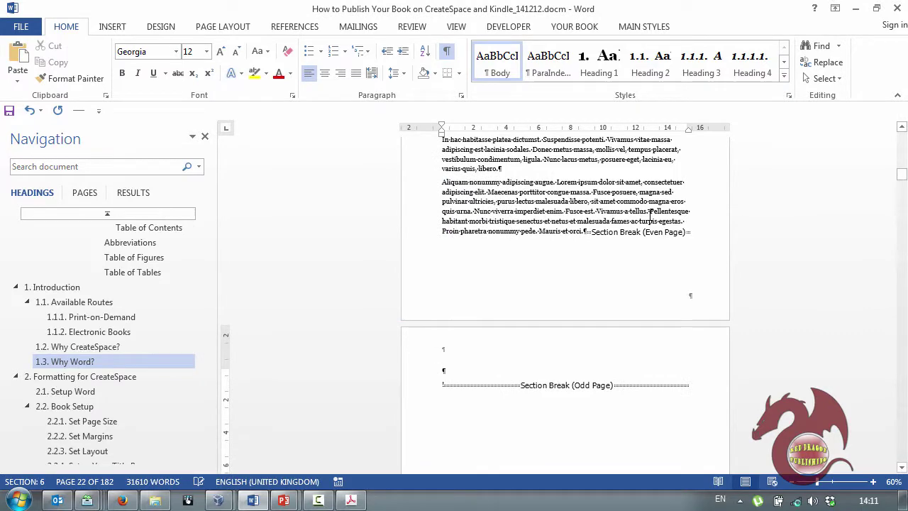
Check the header of the page holding the odd-page section break, and hide the formatting marks.
{"action": "double_click", "coordinate": [448, 355]}
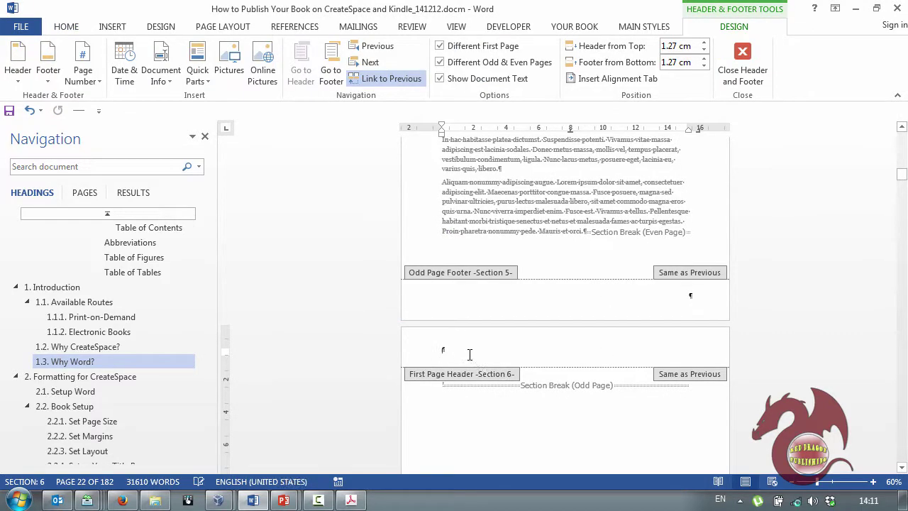
{"action": "double_click", "coordinate": [513, 413]}
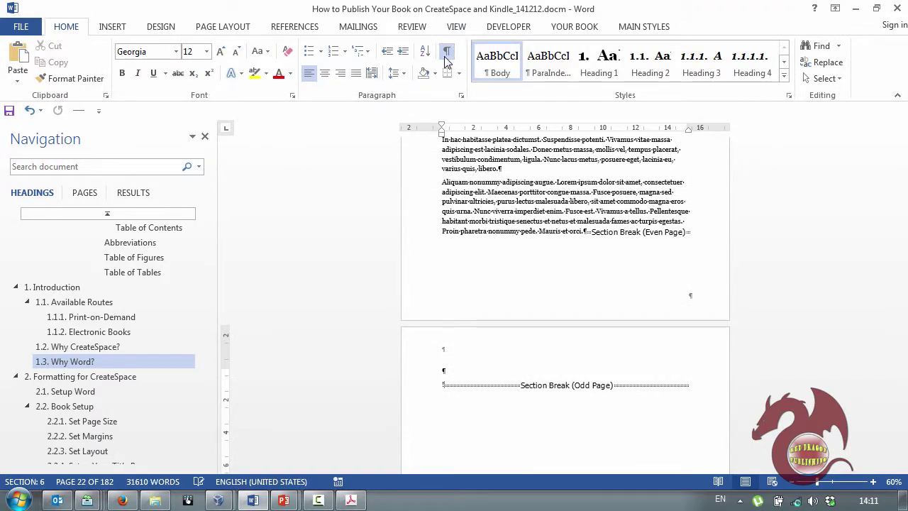
{"action": "left_click", "coordinate": [446, 55]}
Examine the headers and page numbers from the Introduction's final pages through the blank page into chapter 2.
{"action": "scroll", "coordinate": [509, 277], "scroll_direction": "down", "scroll_amount": 5}
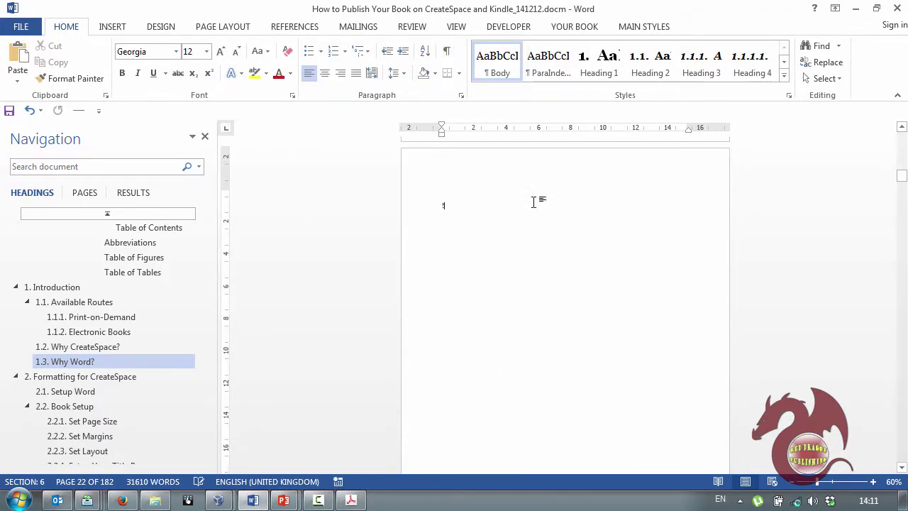
{"action": "scroll", "coordinate": [662, 280], "scroll_direction": "down", "scroll_amount": 5}
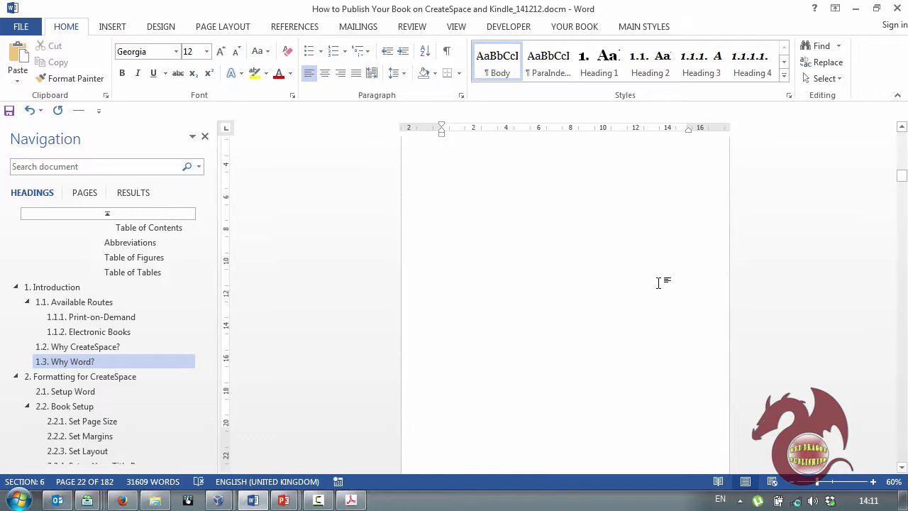
{"action": "scroll", "coordinate": [655, 298], "scroll_direction": "down", "scroll_amount": 2}
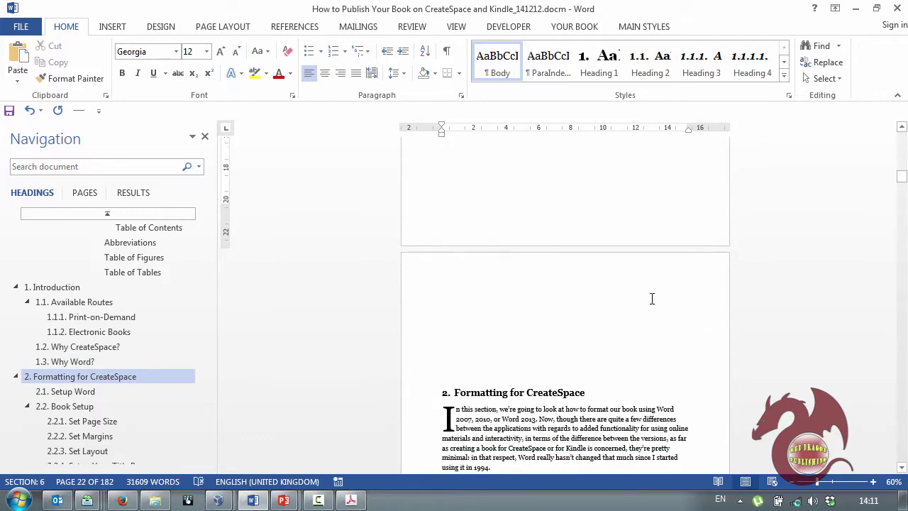
{"action": "scroll", "coordinate": [653, 299], "scroll_direction": "up", "scroll_amount": 5}
{"action": "scroll", "coordinate": [652, 301], "scroll_direction": "up", "scroll_amount": 15}
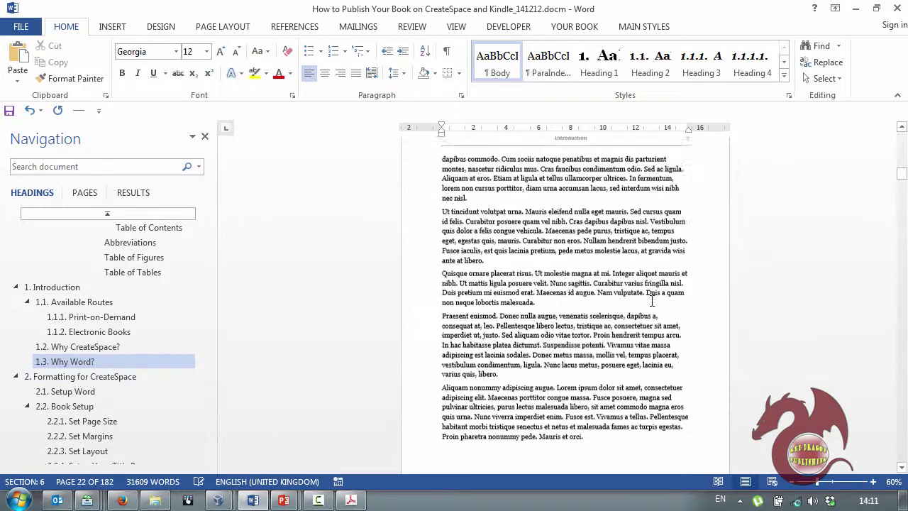
{"action": "scroll", "coordinate": [651, 301], "scroll_direction": "up", "scroll_amount": 4}
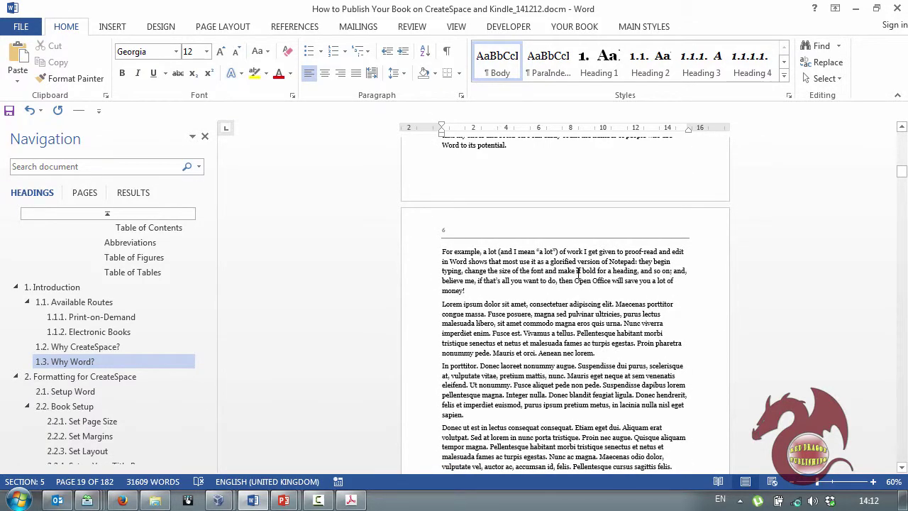
{"action": "scroll", "coordinate": [516, 280], "scroll_direction": "down", "scroll_amount": 6}
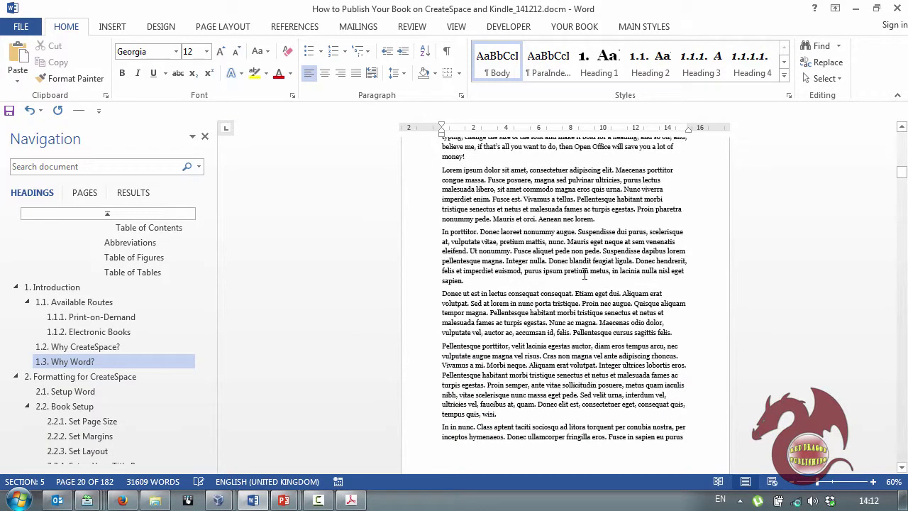
{"action": "scroll", "coordinate": [562, 256], "scroll_direction": "down", "scroll_amount": 12}
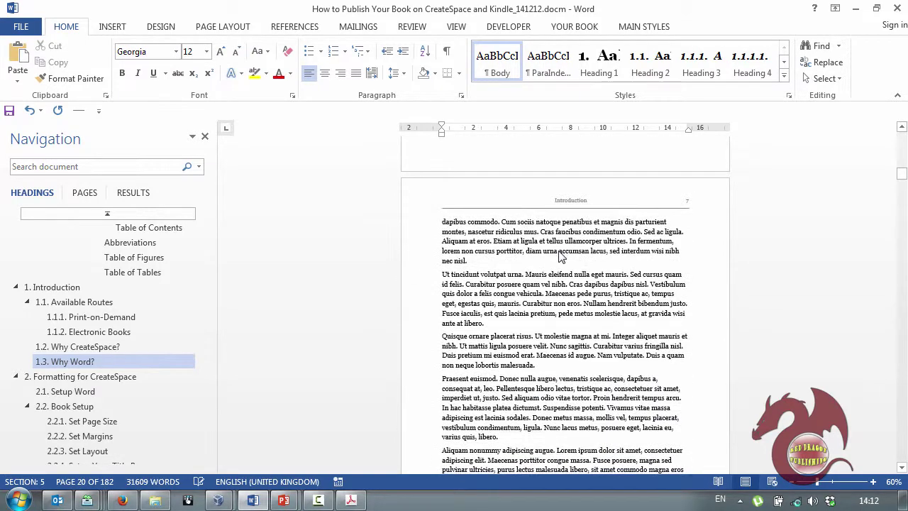
{"action": "scroll", "coordinate": [560, 250], "scroll_direction": "down", "scroll_amount": 15}
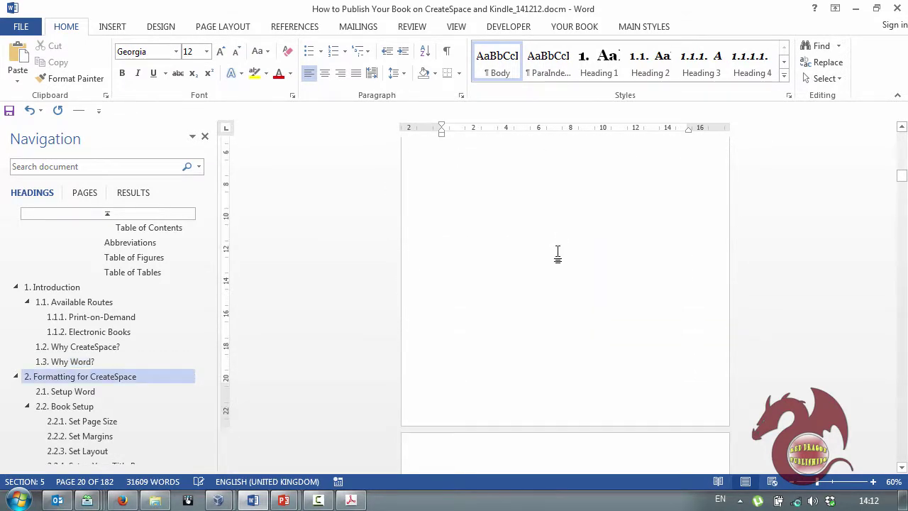
{"action": "scroll", "coordinate": [549, 344], "scroll_direction": "down", "scroll_amount": 6}
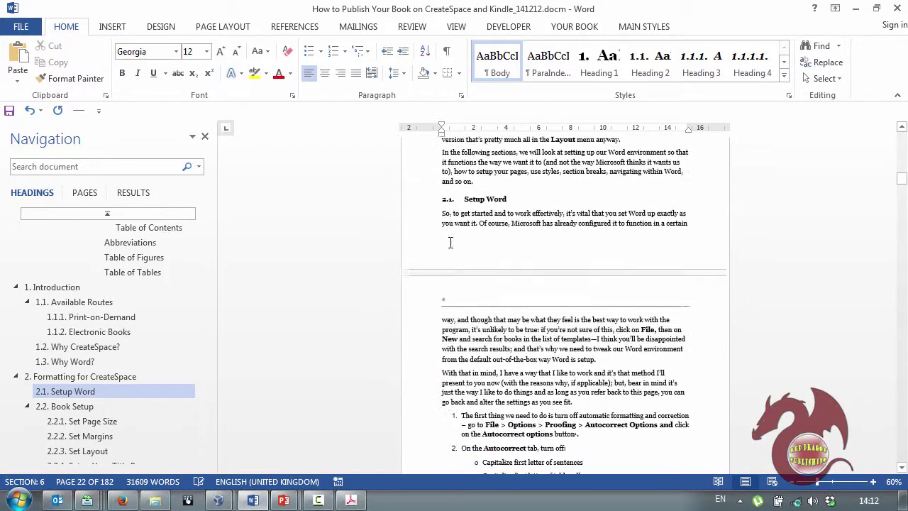
Set the page numbering in Section 7's even-page header to continue from the previous section.
{"action": "double_click", "coordinate": [443, 295]}
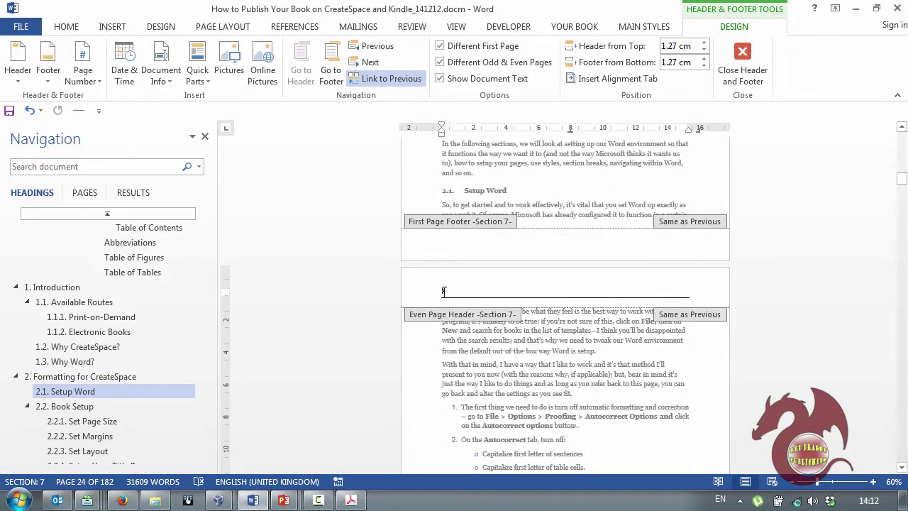
{"action": "right_click", "coordinate": [444, 291]}
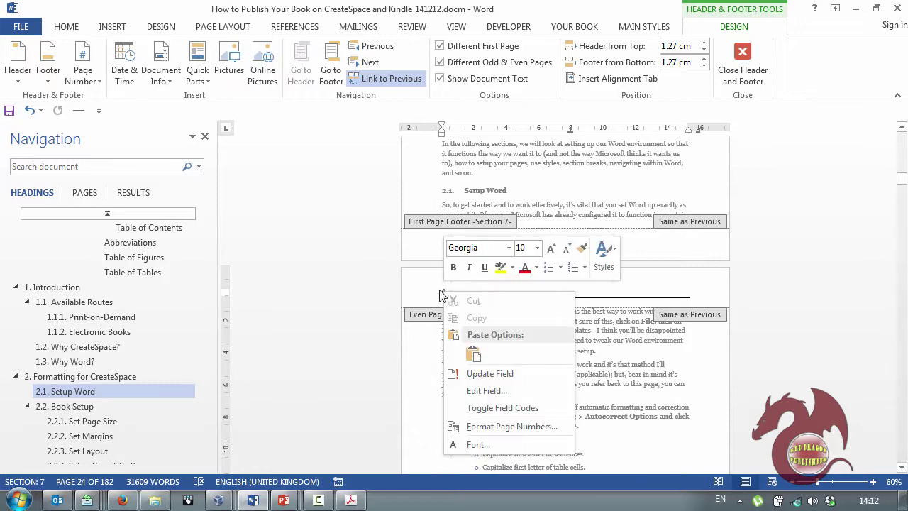
{"action": "left_click", "coordinate": [533, 426]}
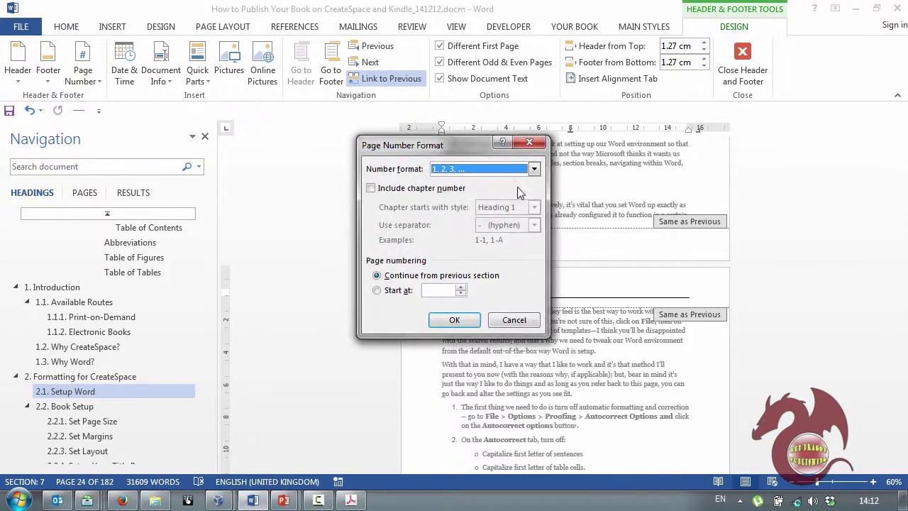
{"action": "left_click", "coordinate": [379, 290]}
{"action": "left_click", "coordinate": [387, 276]}
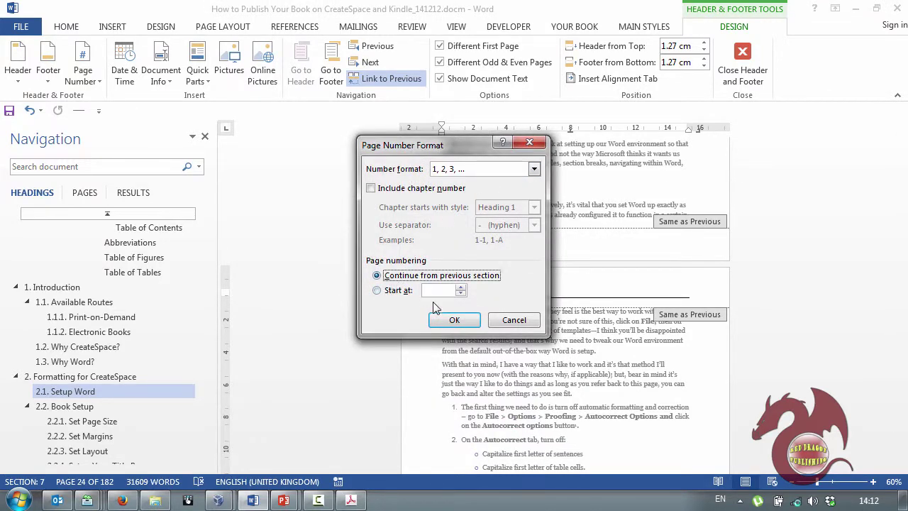
{"action": "left_click", "coordinate": [451, 320]}
Turn off Different First Page for the blank page's header in Section 6.
{"action": "scroll", "coordinate": [526, 343], "scroll_direction": "up", "scroll_amount": 3}
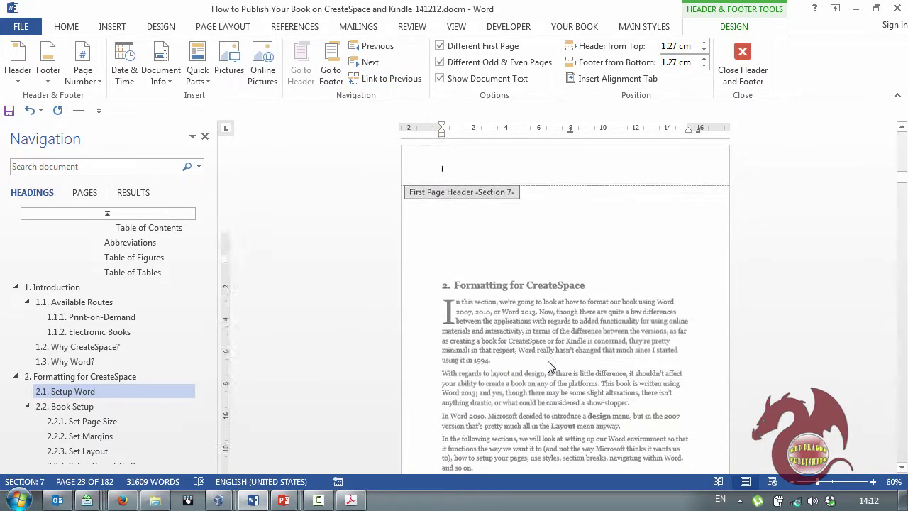
{"action": "scroll", "coordinate": [526, 343], "scroll_direction": "up", "scroll_amount": 4}
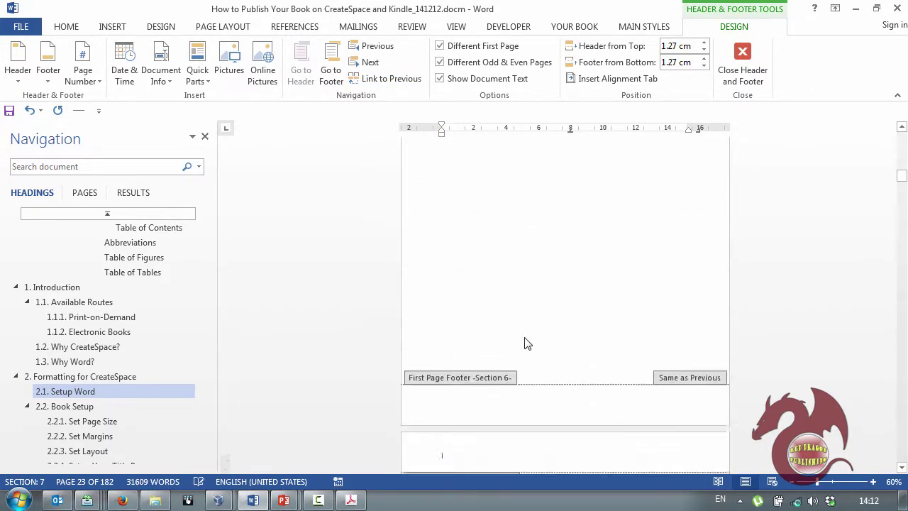
{"action": "scroll", "coordinate": [525, 343], "scroll_direction": "up", "scroll_amount": 4}
{"action": "left_click", "coordinate": [437, 288]}
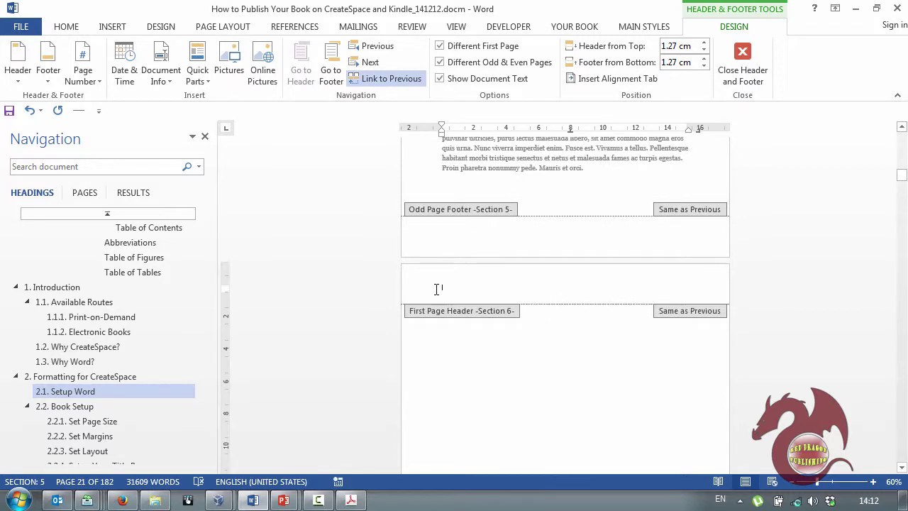
{"action": "left_click", "coordinate": [441, 46]}
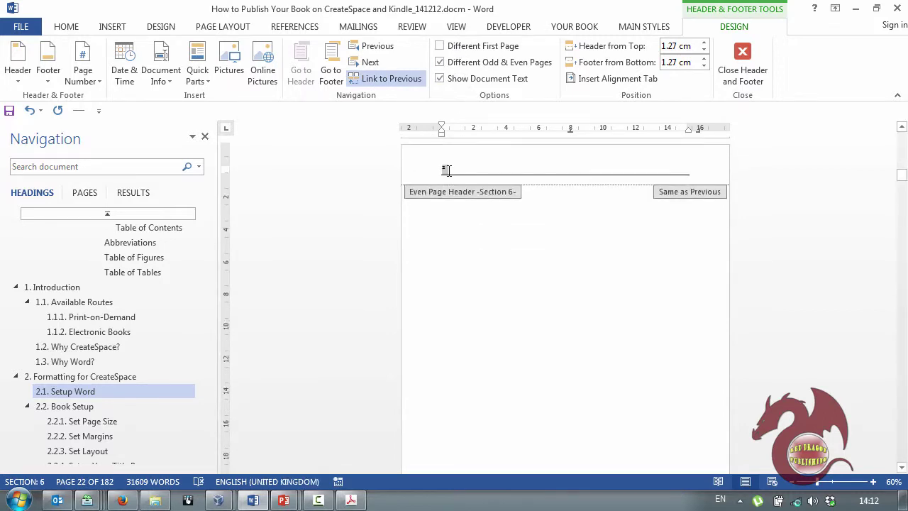
Set the page numbering in Section 6's even-page header to continue from the previous section.
{"action": "right_click", "coordinate": [444, 169]}
{"action": "left_click", "coordinate": [501, 303]}
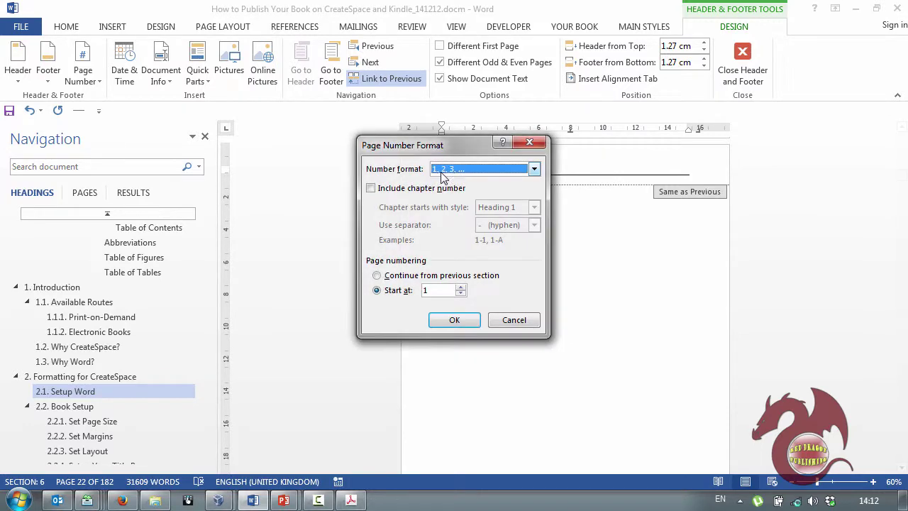
{"action": "left_click", "coordinate": [416, 275]}
{"action": "left_click", "coordinate": [454, 320]}
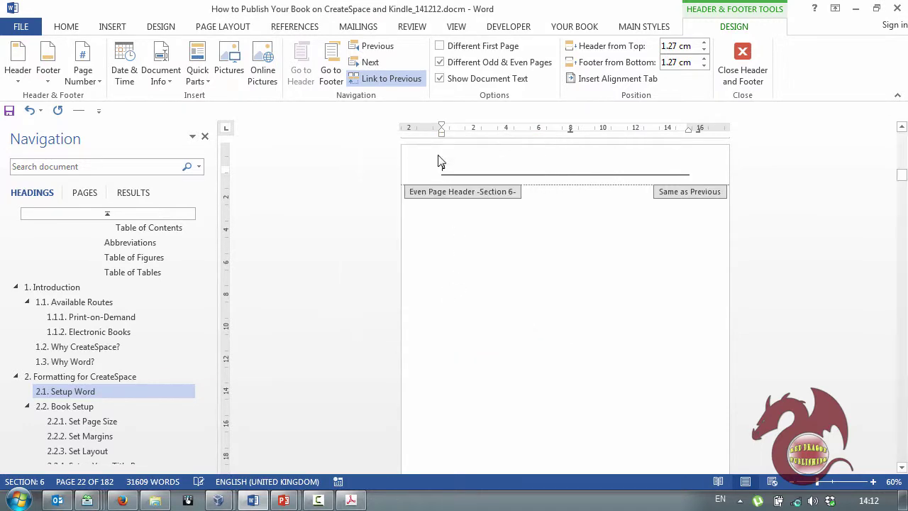
Unlink Section 6's even-page header on the blank page from the previous section.
{"action": "scroll", "coordinate": [476, 288], "scroll_direction": "down", "scroll_amount": 10}
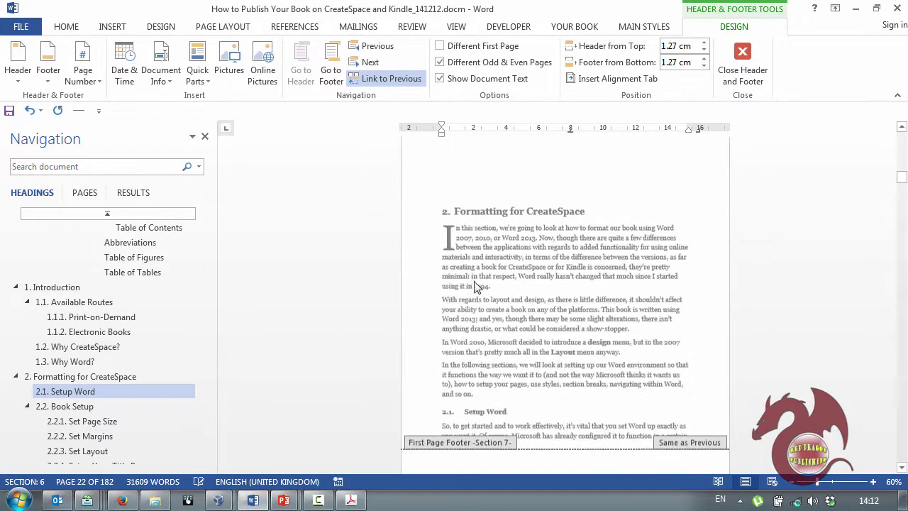
{"action": "scroll", "coordinate": [476, 288], "scroll_direction": "down", "scroll_amount": 1}
{"action": "scroll", "coordinate": [472, 291], "scroll_direction": "up", "scroll_amount": 10}
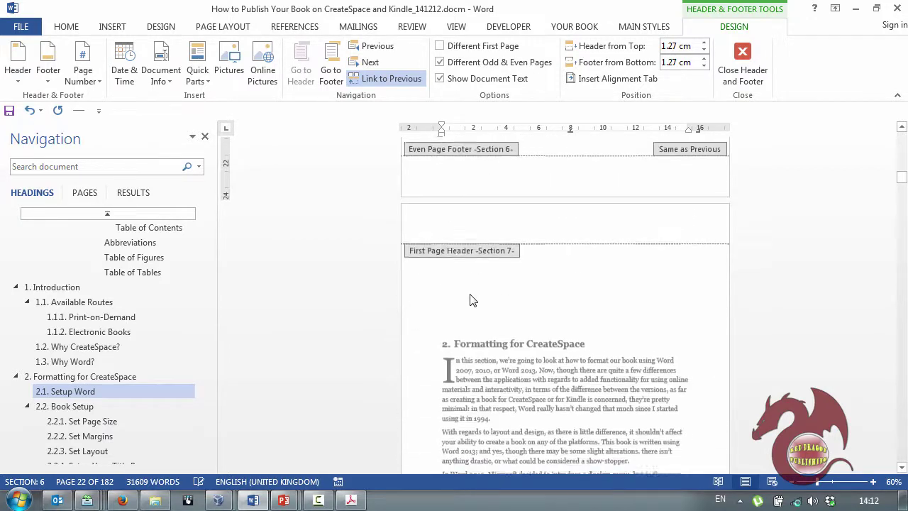
{"action": "scroll", "coordinate": [468, 292], "scroll_direction": "up", "scroll_amount": 5}
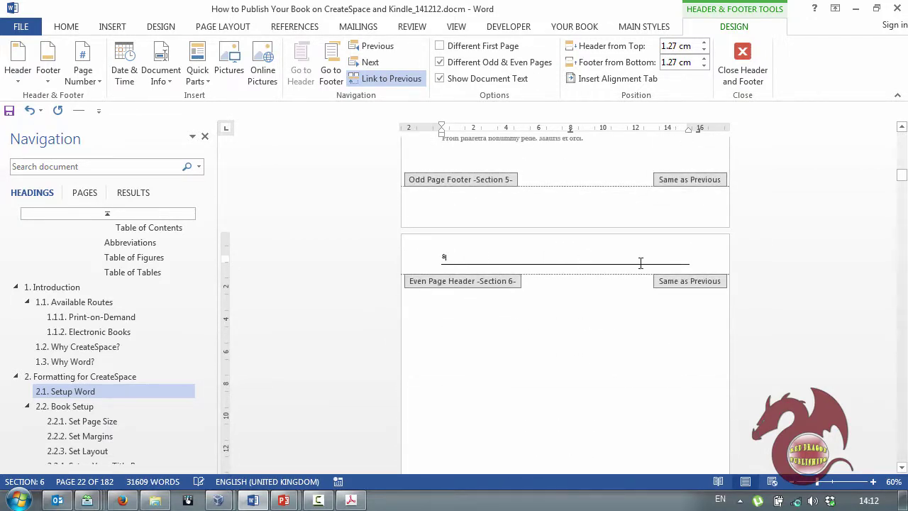
{"action": "left_click", "coordinate": [362, 78]}
Try to clear Section 6's even-page header on the blank page, and check the surrounding headers through to section 2.1.
{"action": "scroll", "coordinate": [436, 153], "scroll_direction": "down", "scroll_amount": 2}
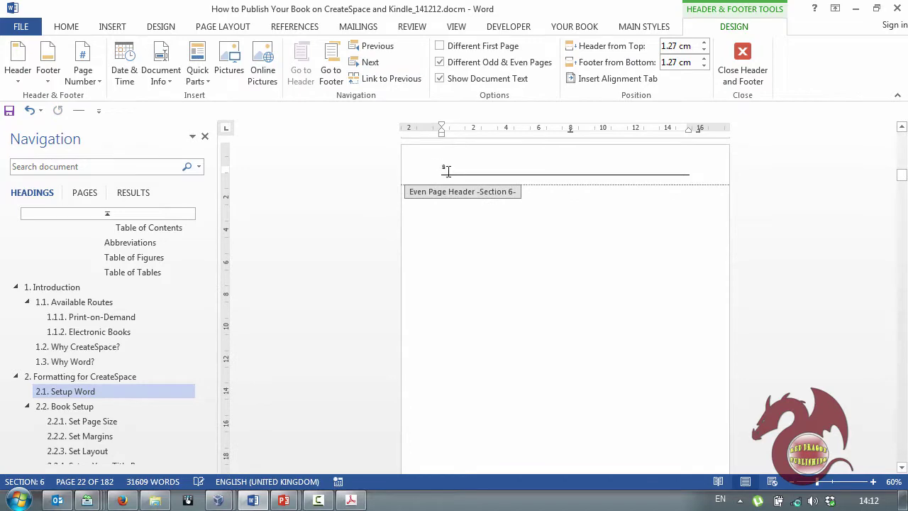
{"action": "key", "text": "Delete"}
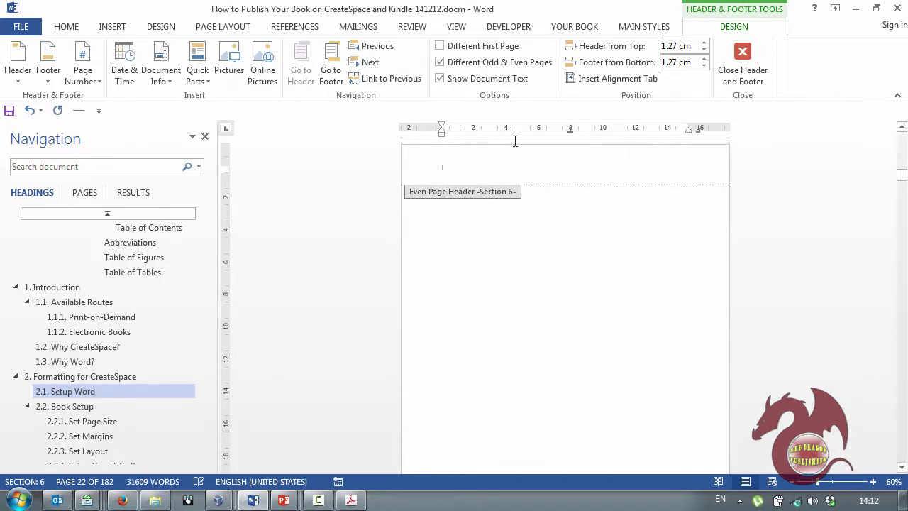
{"action": "left_click", "coordinate": [744, 53]}
{"action": "scroll", "coordinate": [542, 227], "scroll_direction": "up", "scroll_amount": 5}
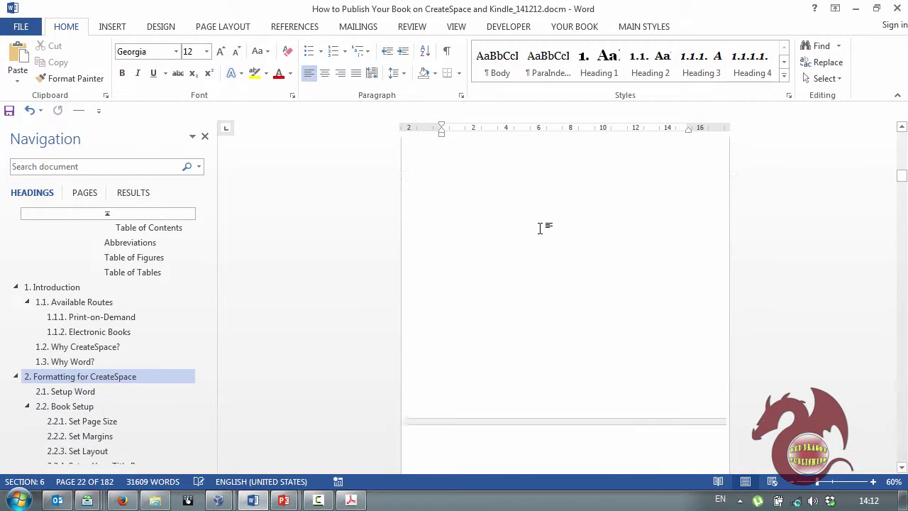
{"action": "scroll", "coordinate": [550, 218], "scroll_direction": "up", "scroll_amount": 10}
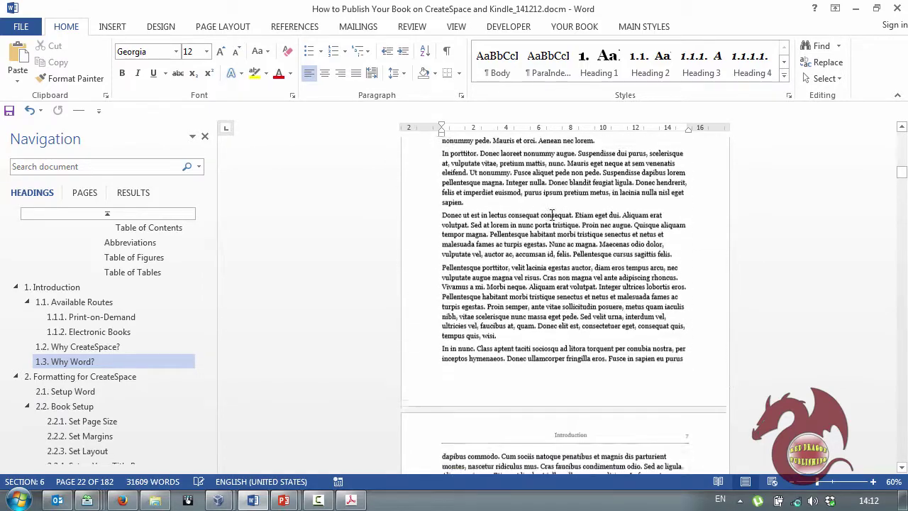
{"action": "scroll", "coordinate": [552, 218], "scroll_direction": "up", "scroll_amount": 2}
{"action": "scroll", "coordinate": [554, 213], "scroll_direction": "down", "scroll_amount": 15}
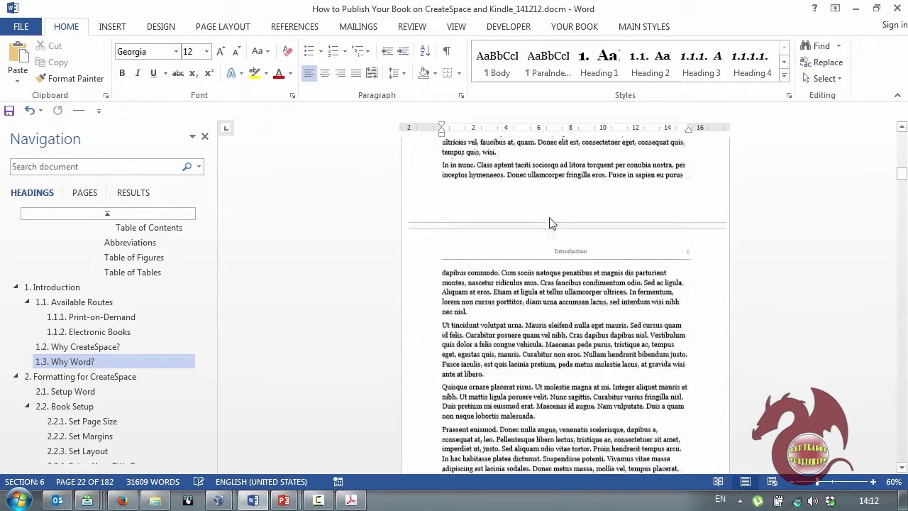
{"action": "scroll", "coordinate": [530, 222], "scroll_direction": "down", "scroll_amount": 10}
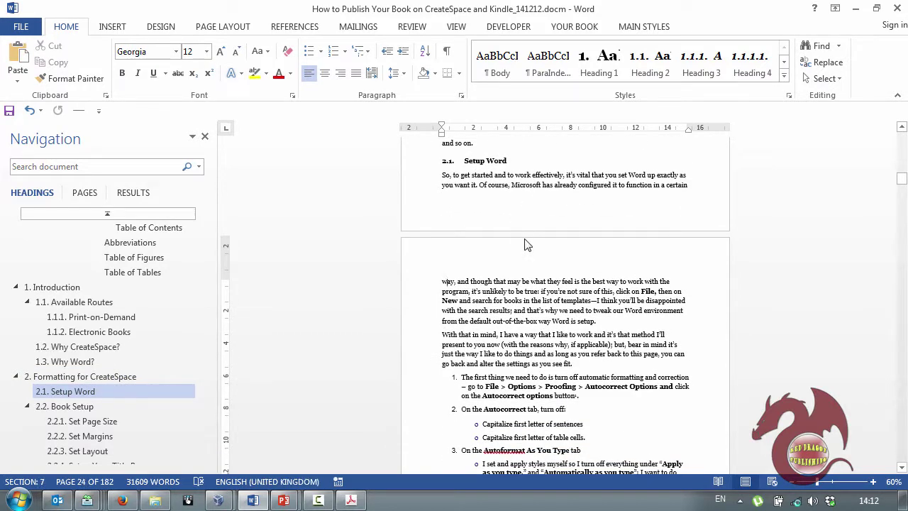
Undo the header deletion and unlink Section 7's even-page header from the previous section.
{"action": "double_click", "coordinate": [521, 256]}
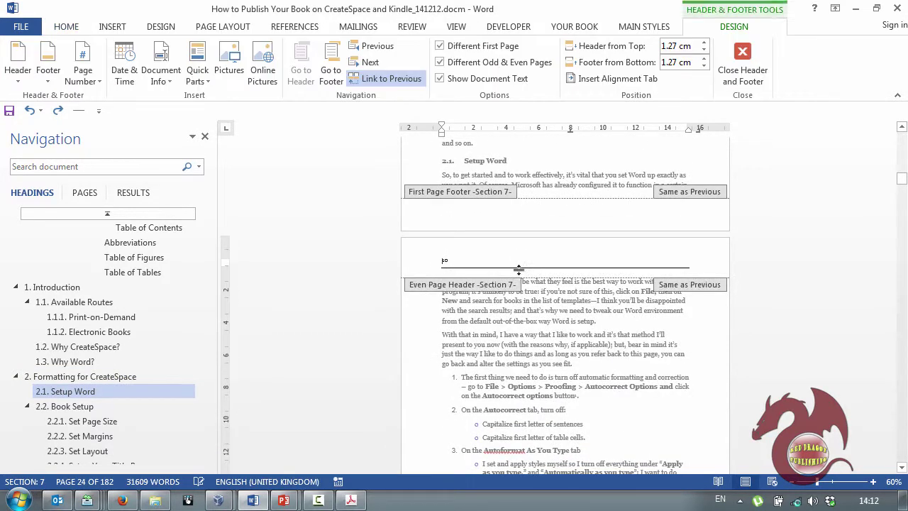
{"action": "key", "text": "ctrl+z"}
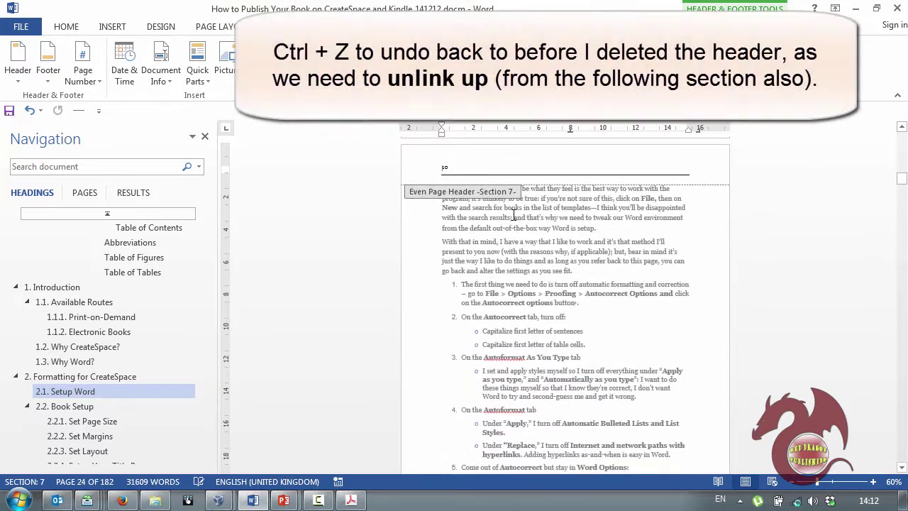
{"action": "key", "text": "ctrl+z"}
{"action": "key", "text": "ctrl+z"}
{"action": "key", "text": "ctrl+z"}
{"action": "key", "text": "ctrl+z"}
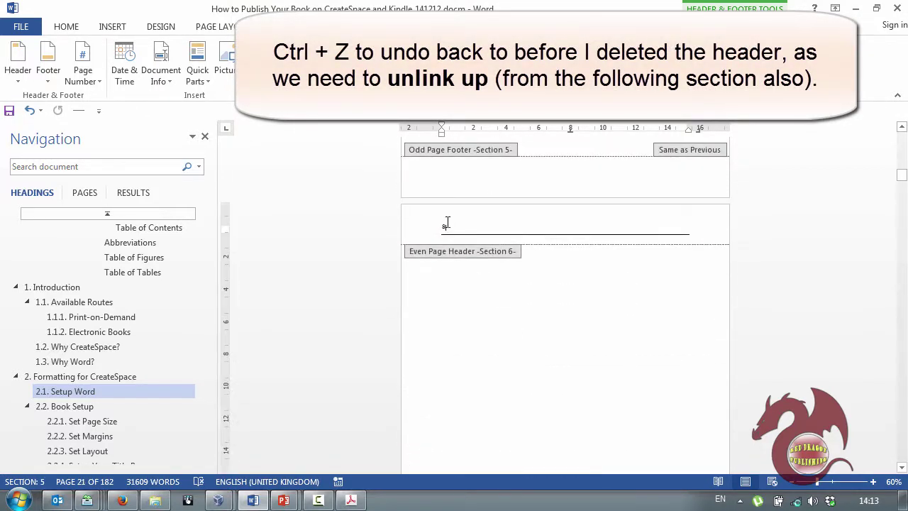
Delete the contents of the blank page's even-page header in Section 6 and close header editing.
{"action": "triple_click", "coordinate": [472, 237]}
{"action": "key", "text": "Delete"}
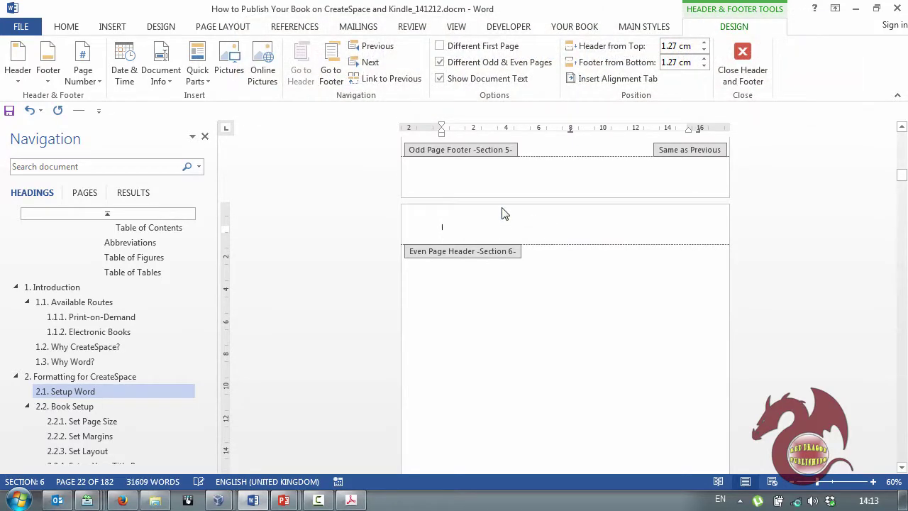
{"action": "left_click", "coordinate": [742, 64]}
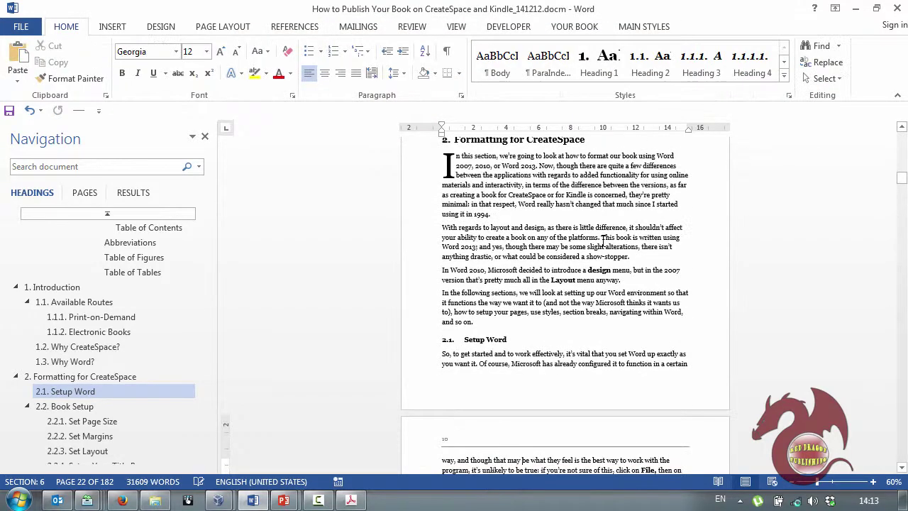
Examine the headers and page numbers from the Introduction's last pages through the blank page into chapter 2, including at 30% zoom.
{"action": "scroll", "coordinate": [553, 333], "scroll_direction": "up", "scroll_amount": 15}
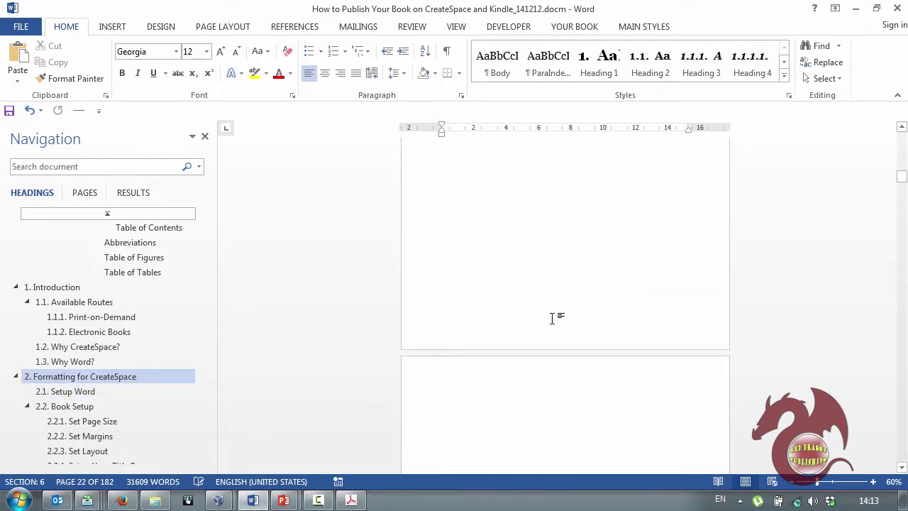
{"action": "scroll", "coordinate": [502, 235], "scroll_direction": "up", "scroll_amount": 10}
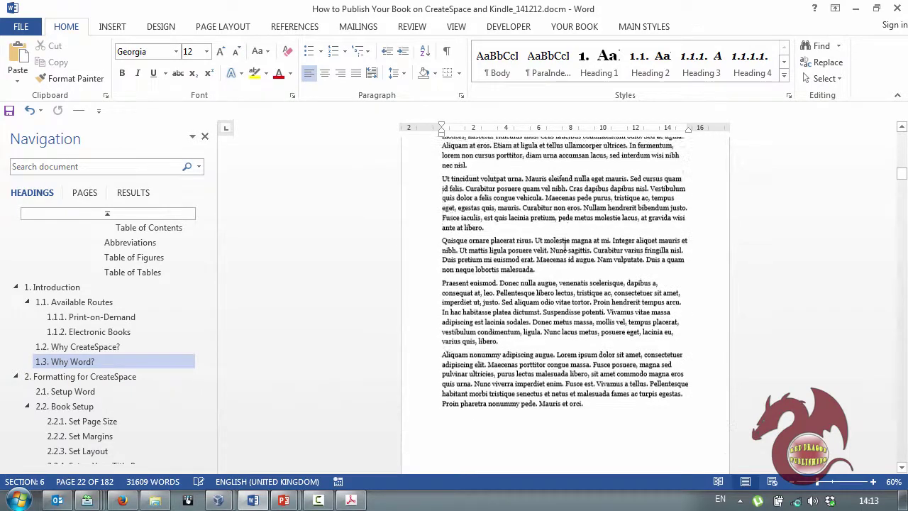
{"action": "scroll", "coordinate": [567, 255], "scroll_direction": "up", "scroll_amount": 10}
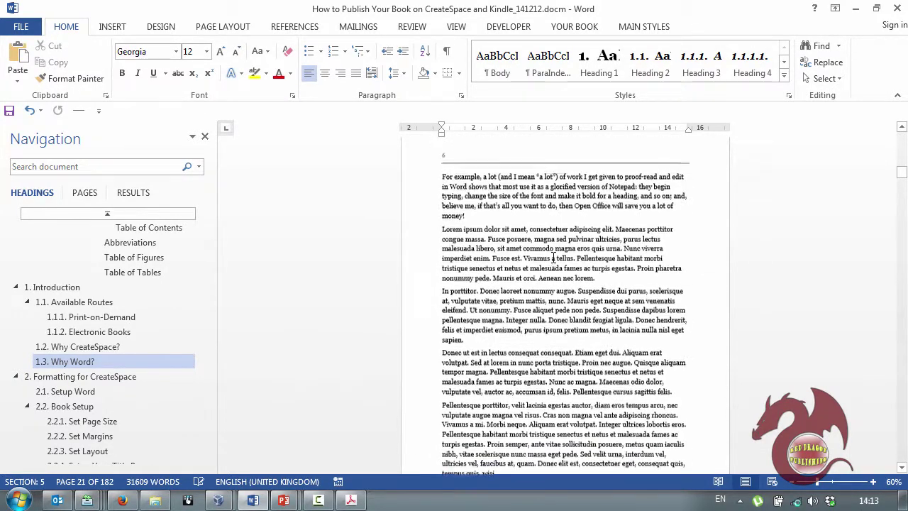
{"action": "scroll", "coordinate": [550, 185], "scroll_direction": "down", "scroll_amount": 2}
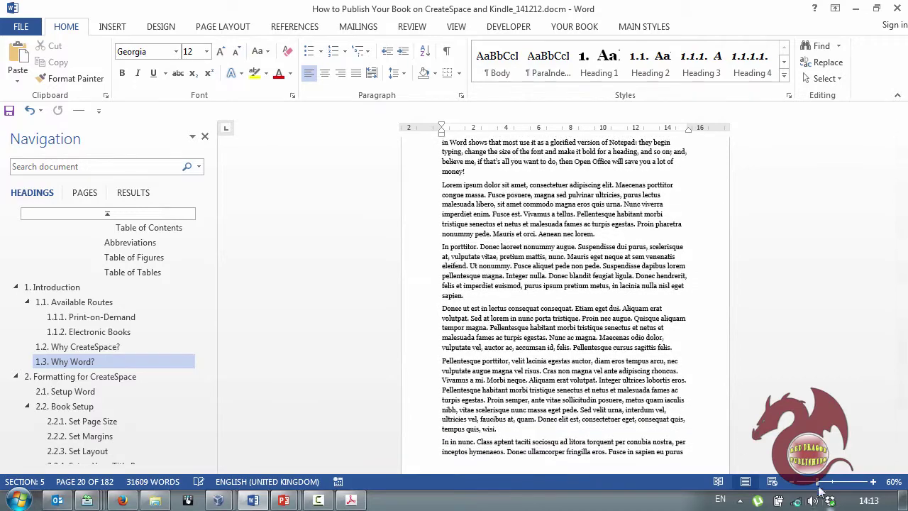
{"action": "left_click", "coordinate": [793, 482]}
{"action": "left_click", "coordinate": [794, 482]}
{"action": "left_click", "coordinate": [794, 482]}
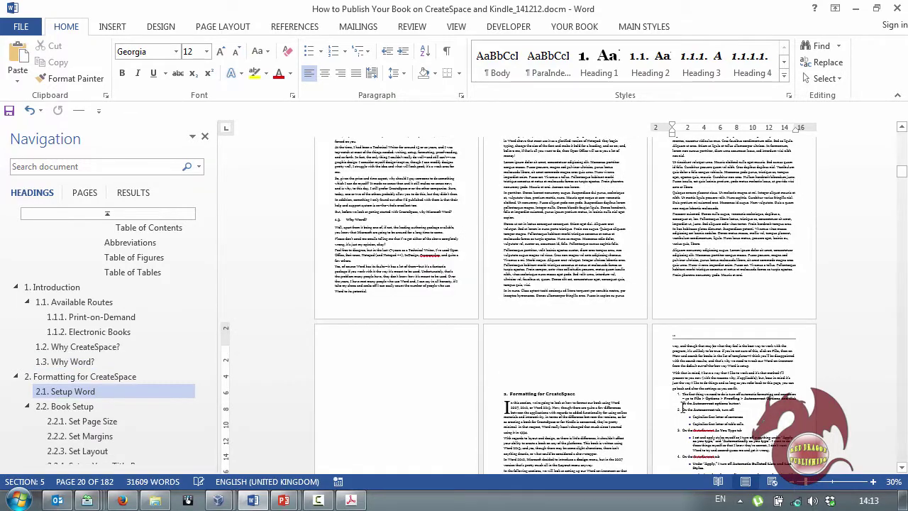
{"action": "scroll", "coordinate": [695, 361], "scroll_direction": "up", "scroll_amount": 3}
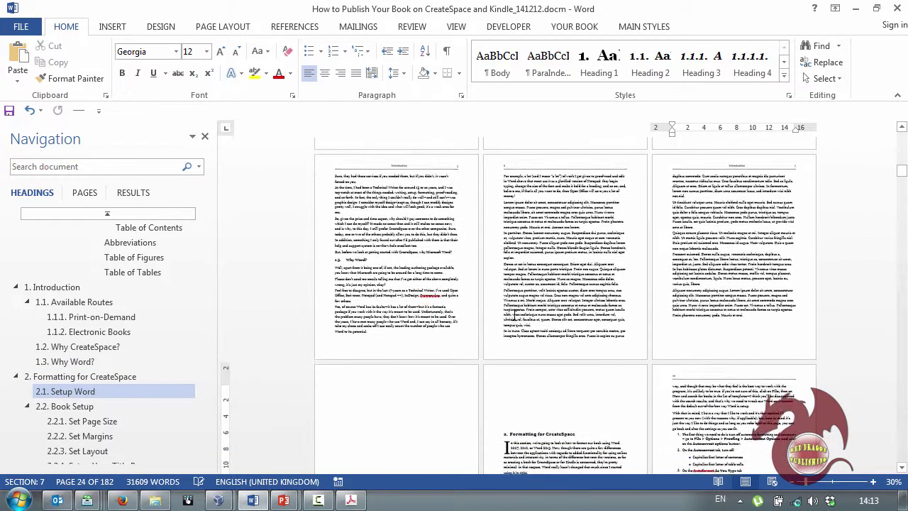
{"action": "scroll", "coordinate": [514, 316], "scroll_direction": "down", "scroll_amount": 2}
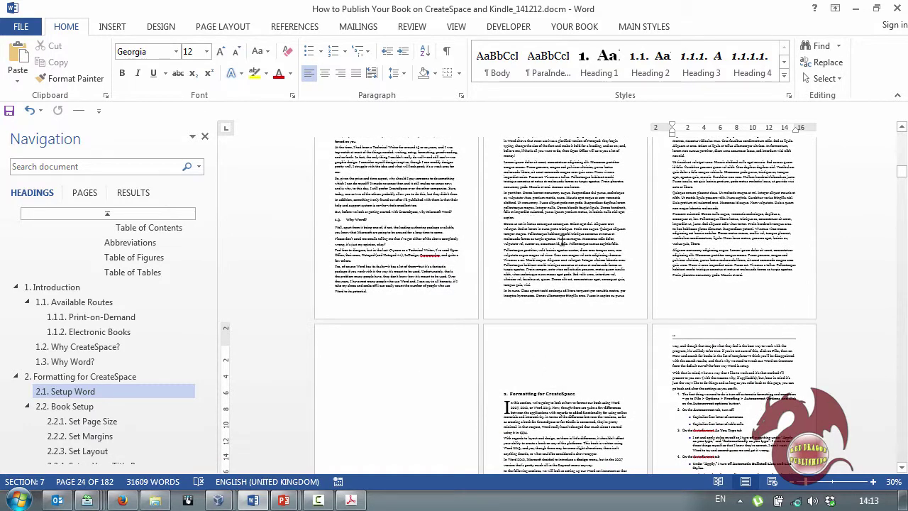
{"action": "scroll", "coordinate": [596, 248], "scroll_direction": "down", "scroll_amount": 3}
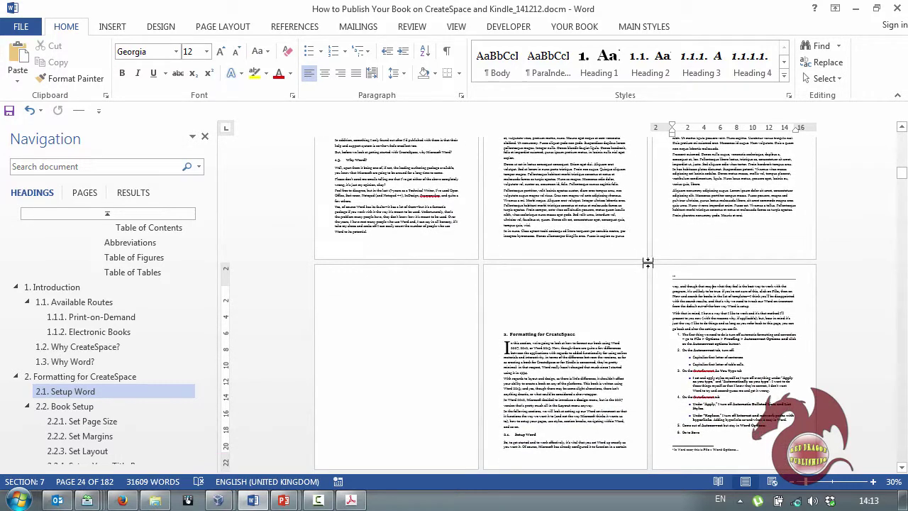
{"action": "scroll", "coordinate": [647, 262], "scroll_direction": "down", "scroll_amount": 1}
{"action": "scroll", "coordinate": [644, 262], "scroll_direction": "up", "scroll_amount": 2}
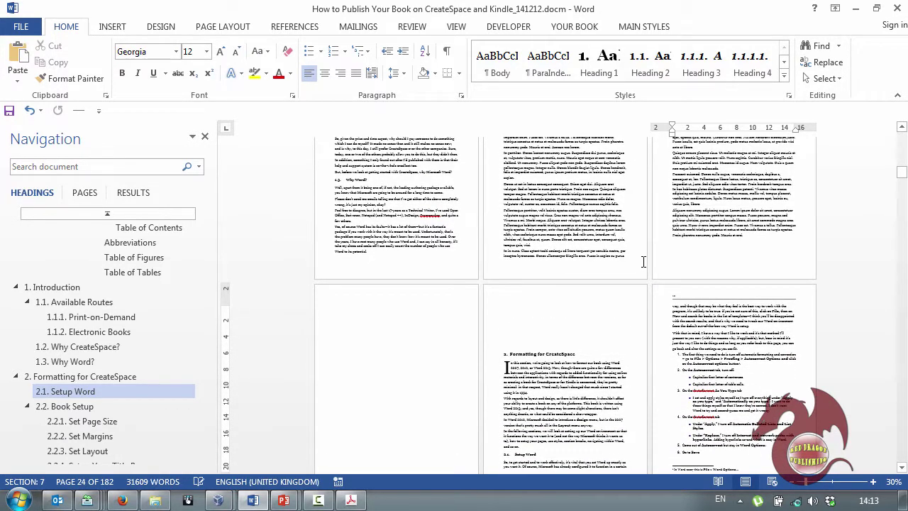
{"action": "scroll", "coordinate": [558, 279], "scroll_direction": "up", "scroll_amount": 2}
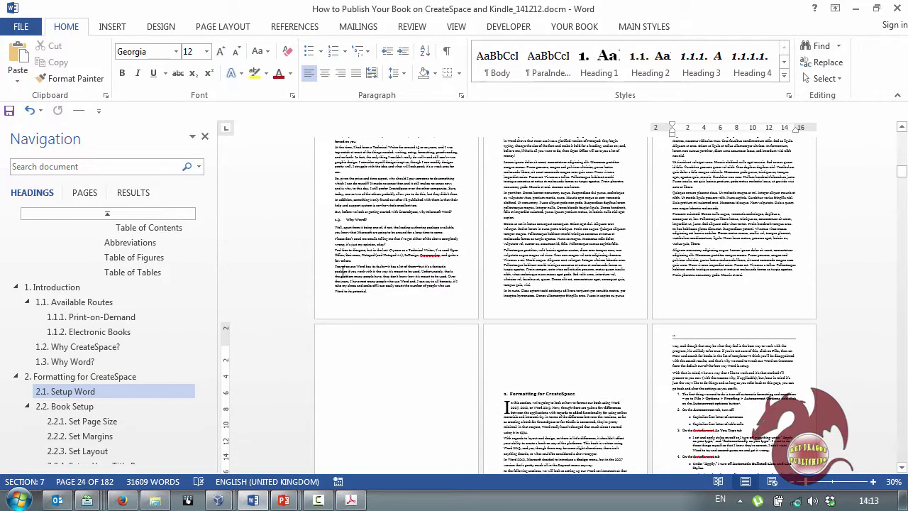
Close the book document in Word.
{"action": "key", "text": "alt+F4"}
{"action": "left_click", "coordinate": [461, 287]}
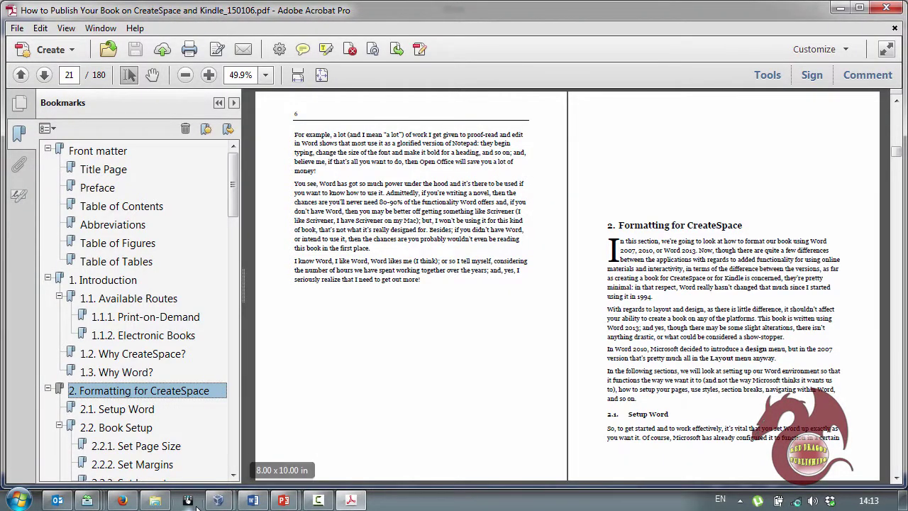
Switch to the PowerPoint slide show and advance to the slide titled The Odd Page Break.
{"action": "mouse_move", "coordinate": [283, 501]}
{"action": "left_click", "coordinate": [343, 436]}
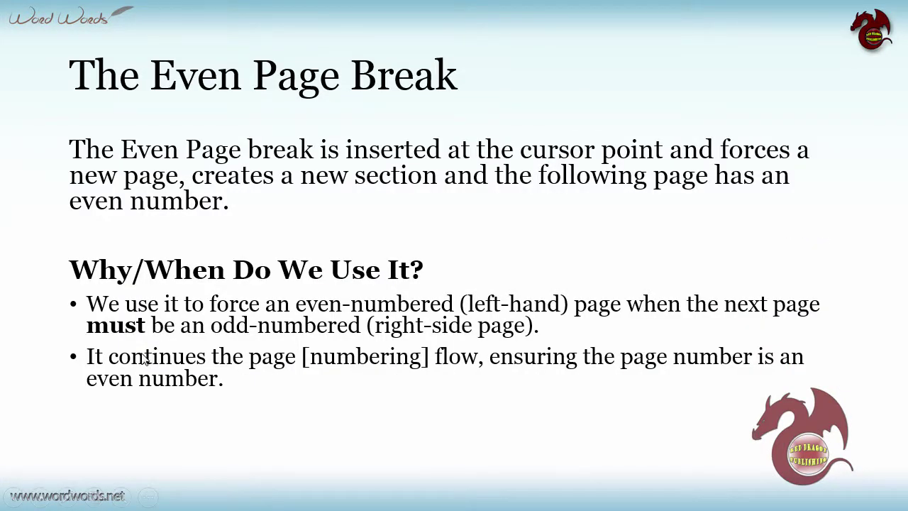
{"action": "left_click", "coordinate": [596, 325]}
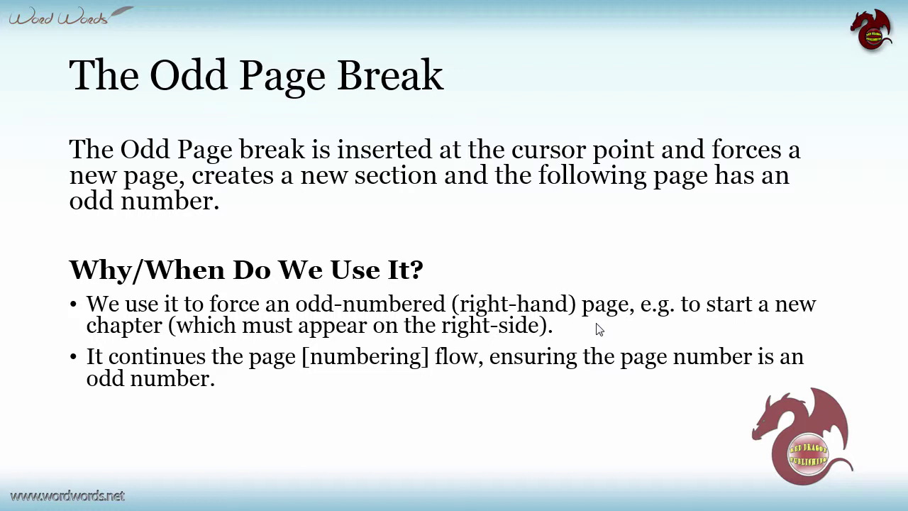